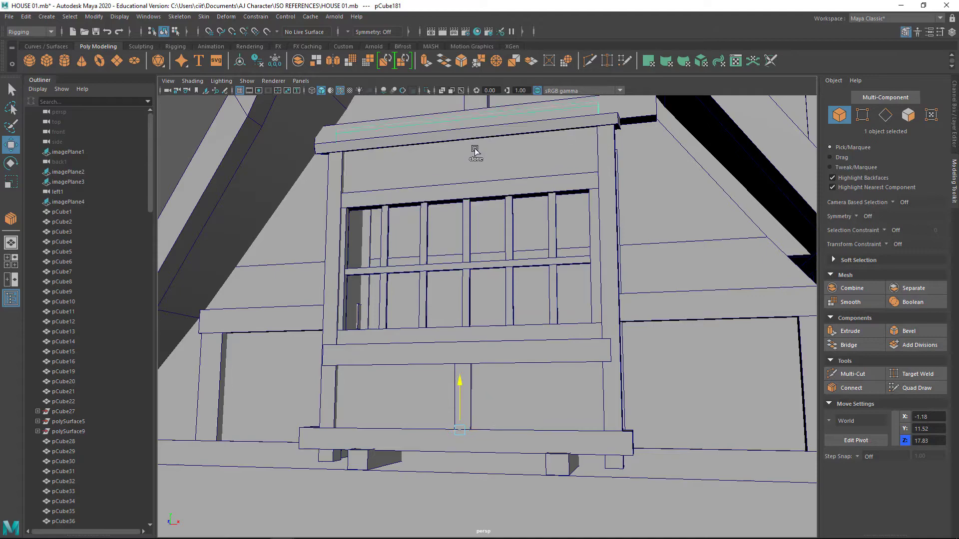
# - Select the house's front wall face with X-ray display turned on
pyautogui.keyDown('alt'); pyautogui.moveTo(476, 150); pyautogui.dragTo(409, 230); pyautogui.keyUp('alt')
pyautogui.click(350, 384)
pyautogui.click(841, 117)
pyautogui.scroll(-5, 500, 324)
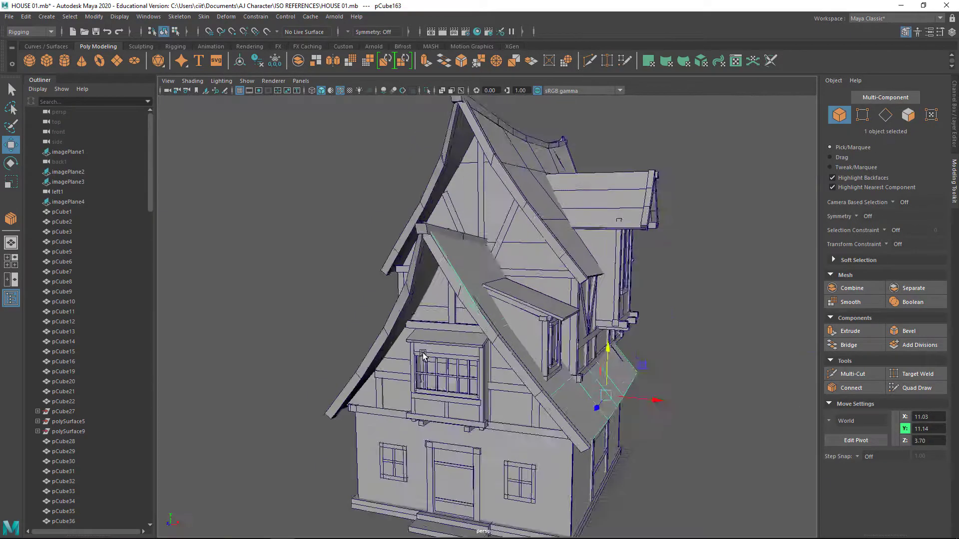
pyautogui.keyDown('alt'); pyautogui.moveTo(450, 324); pyautogui.dragTo(517, 374); pyautogui.keyUp('alt')
pyautogui.scroll(5, 660, 478)
pyautogui.scroll(-3, 660, 478)
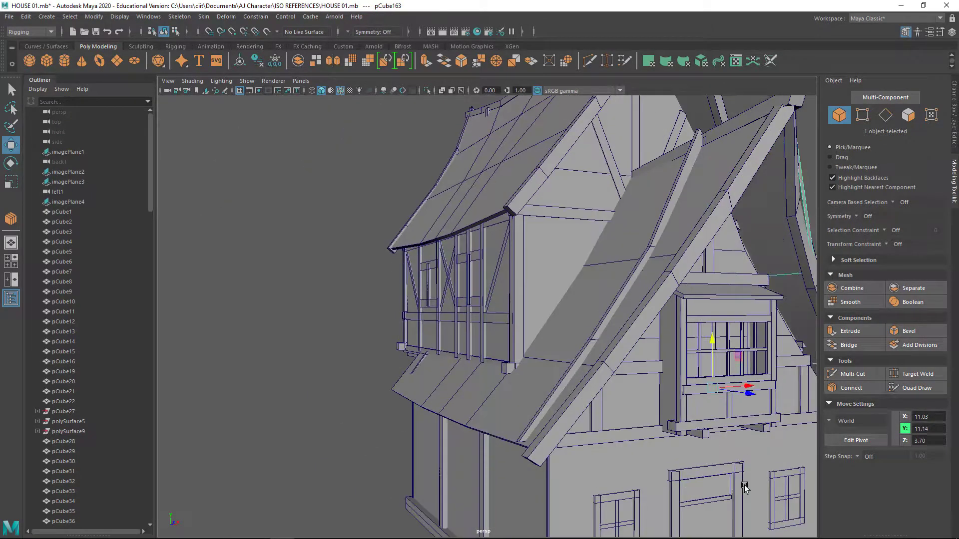
pyautogui.moveTo(747, 484)
pyautogui.keyDown('alt'); pyautogui.mouseDown()
pyautogui.moveTo(476, 338)
pyautogui.moveTo(475, 364)
pyautogui.moveTo(524, 129)
pyautogui.mouseUp(); pyautogui.keyUp('alt')
pyautogui.click(475, 338)
pyautogui.hotkey('alt', 'x')
pyautogui.click(909, 115)
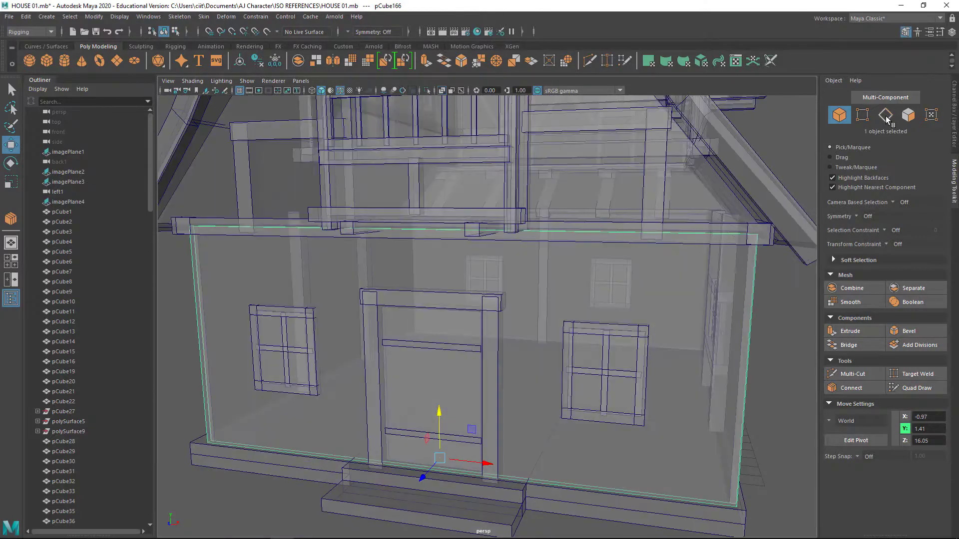
pyautogui.keyDown('alt'); pyautogui.moveTo(750, 300); pyautogui.dragTo(661, 364); pyautogui.keyUp('alt')
pyautogui.click(662, 364)
# - Connect the front wall's border edges with 4 vertical edge loops
pyautogui.hotkey('ctrl', 'a')
pyautogui.hotkey('ctrl', 'F10')
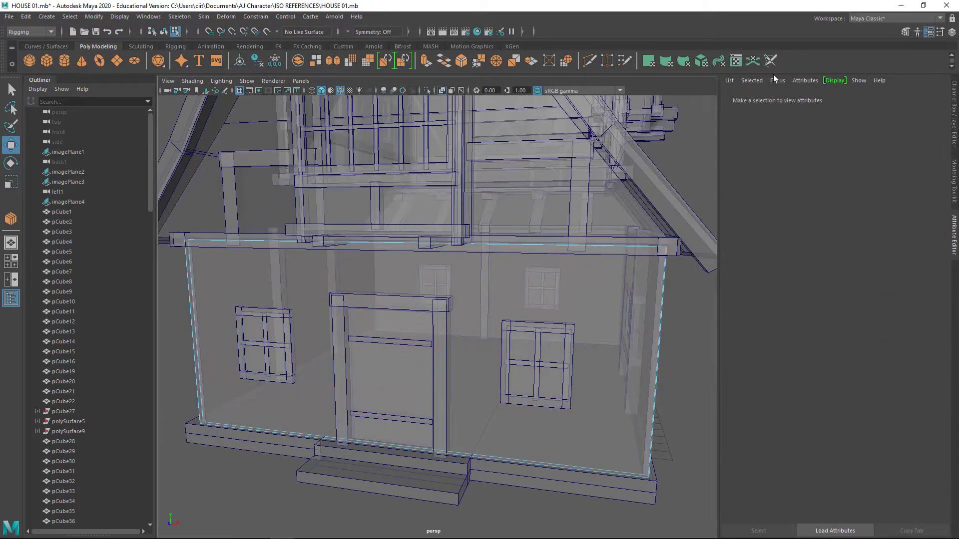
pyautogui.scroll(2, 499, 300)
pyautogui.click(851, 387)
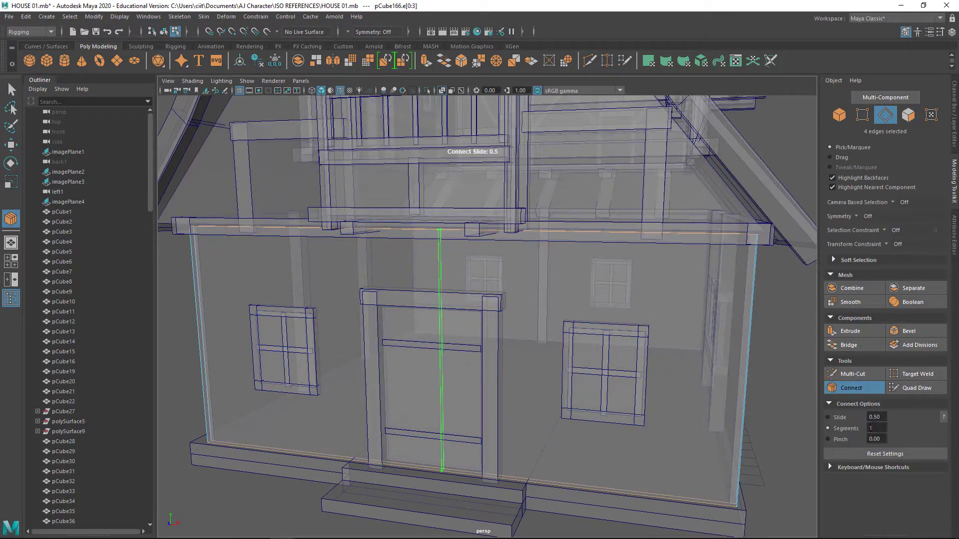
pyautogui.press('BackSpace')
pyautogui.write('4')
pyautogui.press('Return')
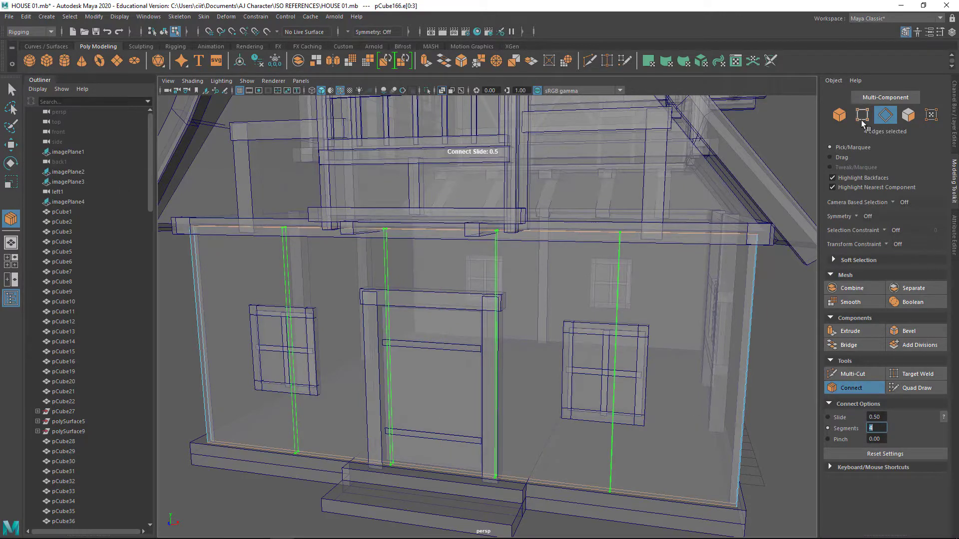
pyautogui.press('w')
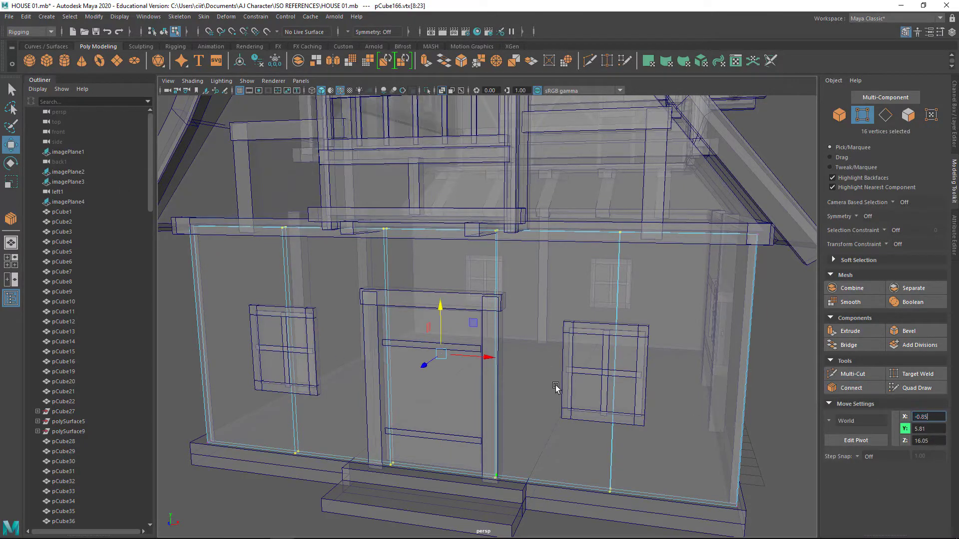
# - Spread the vertical loops to line up with the windows in the front reference
pyautogui.moveTo(493, 344); pyautogui.dragTo(493, 374)
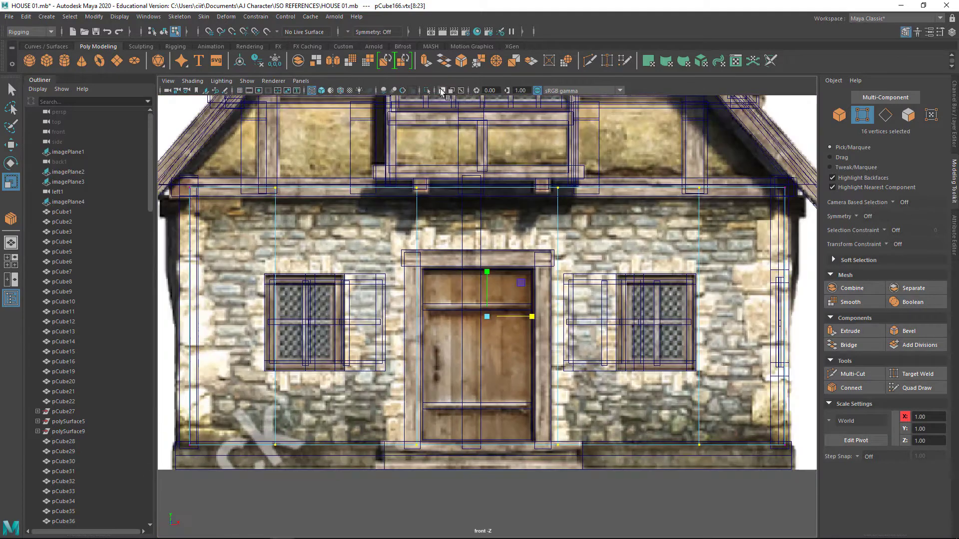
pyautogui.click(323, 91)
pyautogui.click(322, 90)
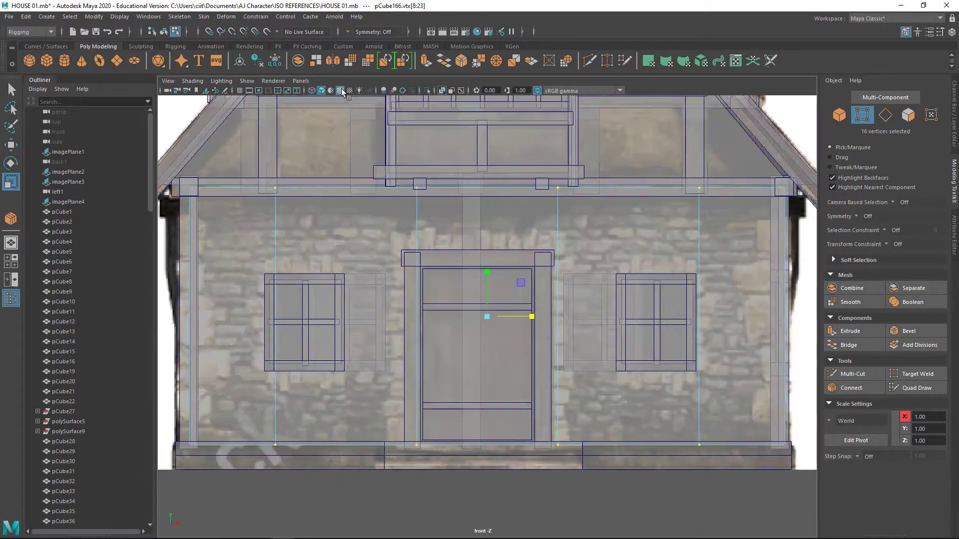
pyautogui.moveTo(536, 327); pyautogui.dragTo(538, 317)
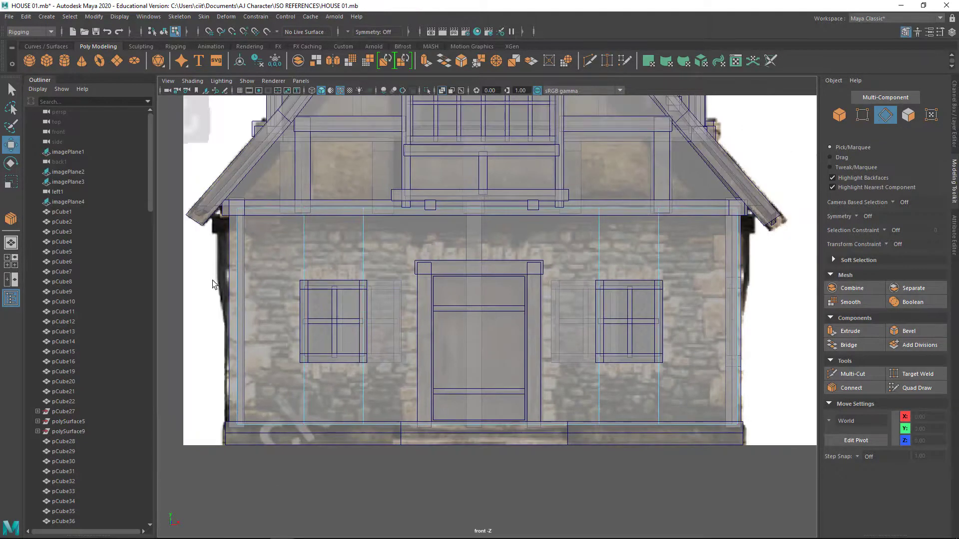
# - Add 2 horizontal edge loops and scale them apart to window height
pyautogui.write('2')
pyautogui.press('Return')
pyautogui.press('w')
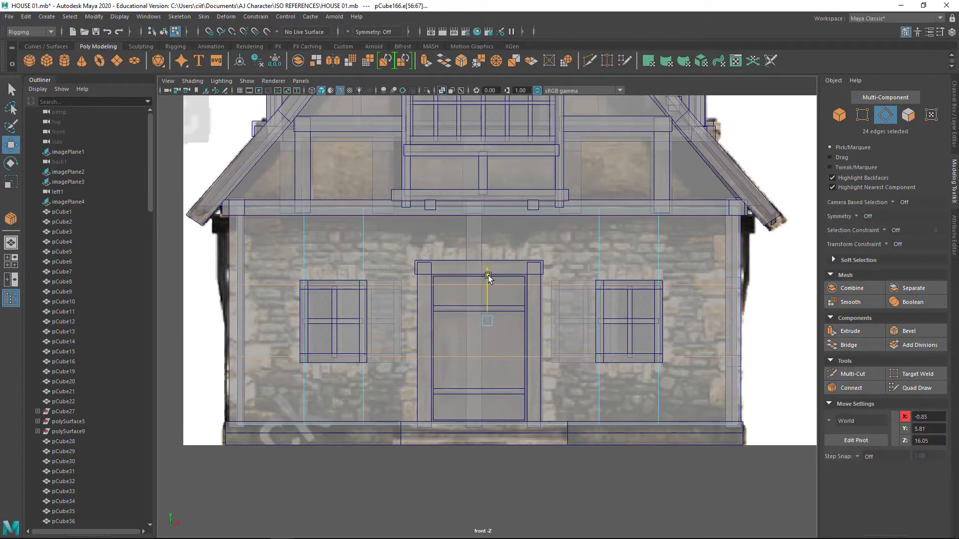
pyautogui.press('r')
pyautogui.moveTo(488, 274); pyautogui.dragTo(491, 278)
# - Bridge the edges around the window opening in the perspective view
pyautogui.click(908, 115)
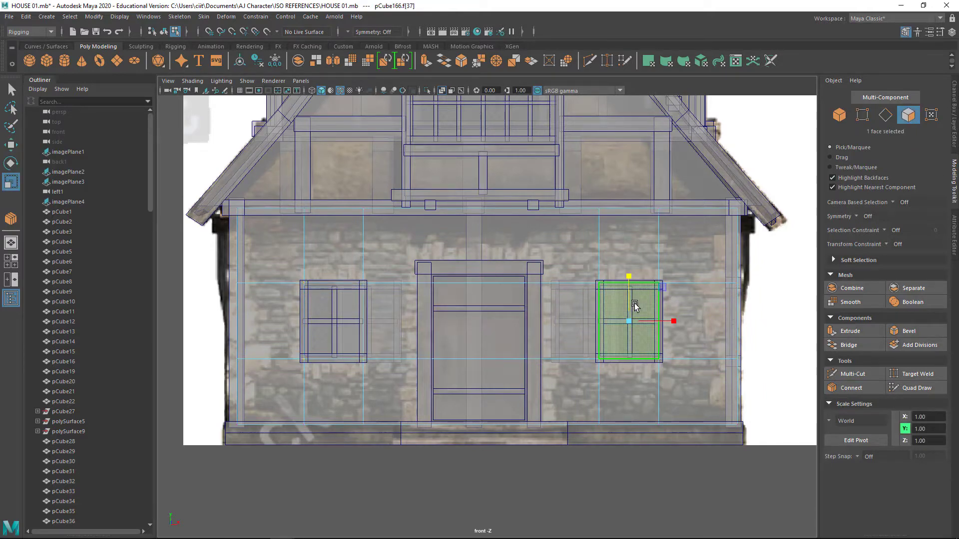
pyautogui.press('space')
pyautogui.press('space')
pyautogui.keyDown('alt'); pyautogui.moveTo(251, 365); pyautogui.dragTo(364, 321); pyautogui.keyUp('alt')
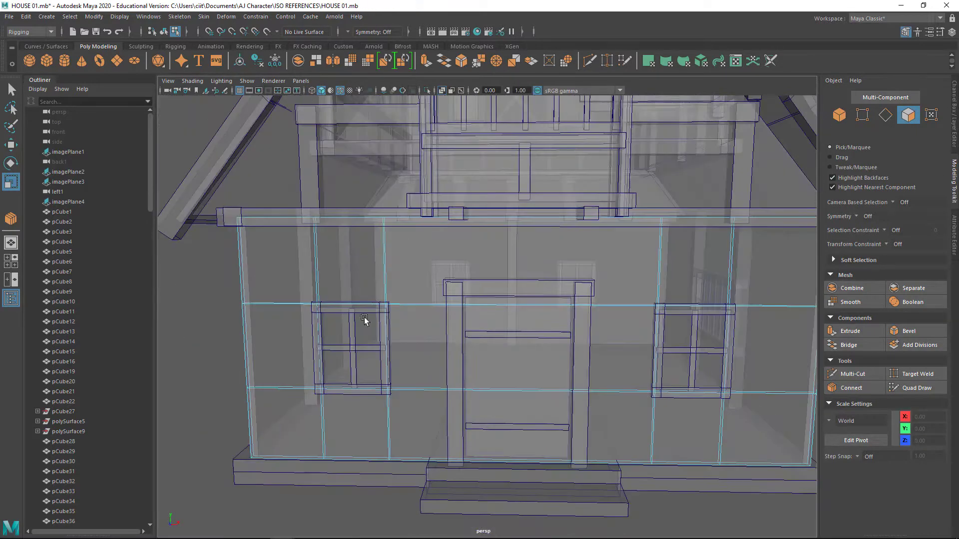
pyautogui.press('F10')
pyautogui.click(268, 295)
pyautogui.press('f')
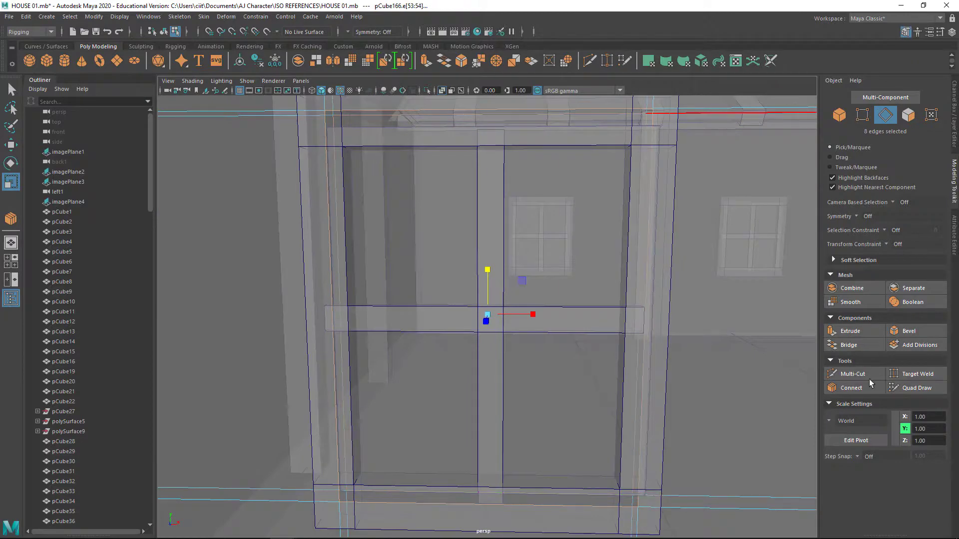
pyautogui.click(848, 344)
# - Inspect the bridged window from several angles with X-ray turned off
pyautogui.press('w')
pyautogui.press('f')
pyautogui.keyDown('alt'); pyautogui.moveTo(492, 366); pyautogui.dragTo(614, 236); pyautogui.keyUp('alt')
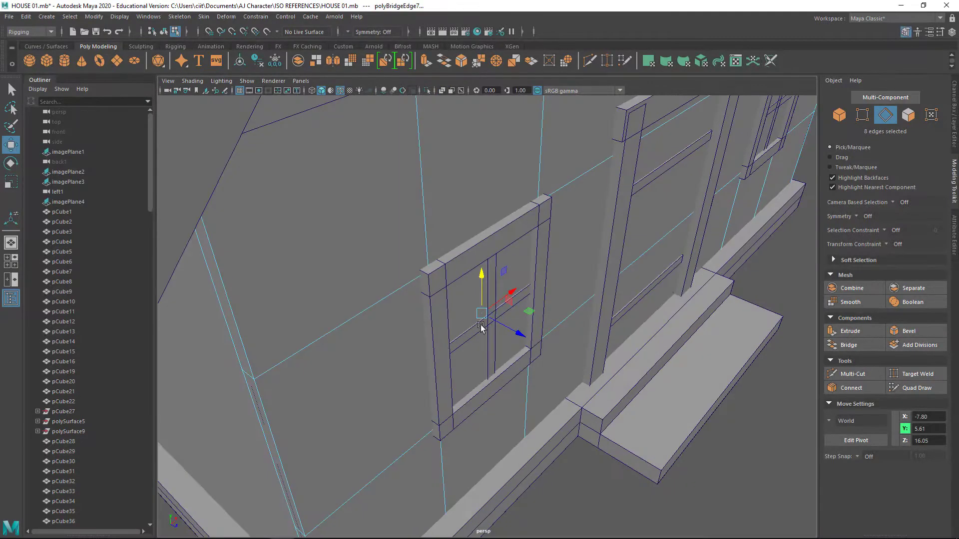
pyautogui.click(613, 236)
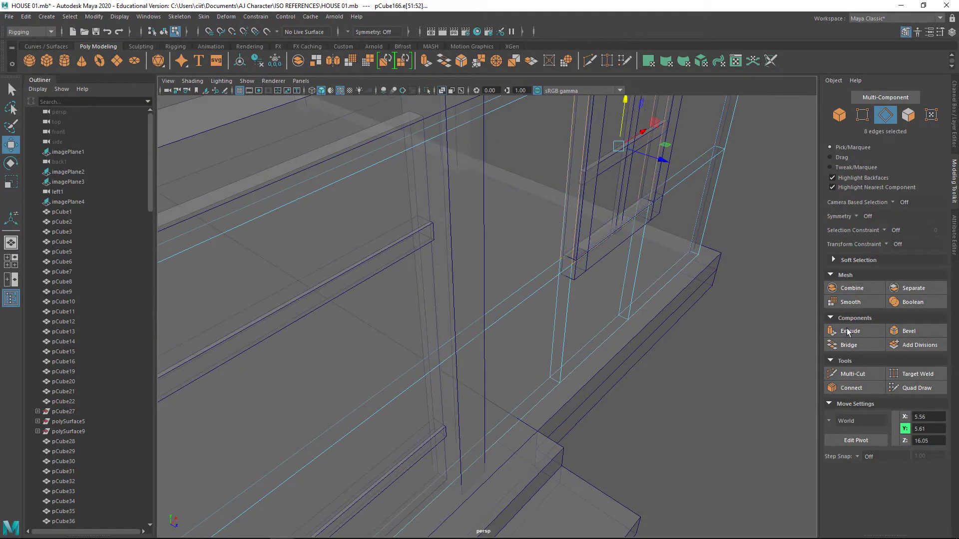
pyautogui.moveTo(260, 440); pyautogui.dragTo(320, 399, button='right')
pyautogui.press('5')
pyautogui.keyDown('alt'); pyautogui.moveTo(443, 160); pyautogui.dragTo(521, 463); pyautogui.keyUp('alt')
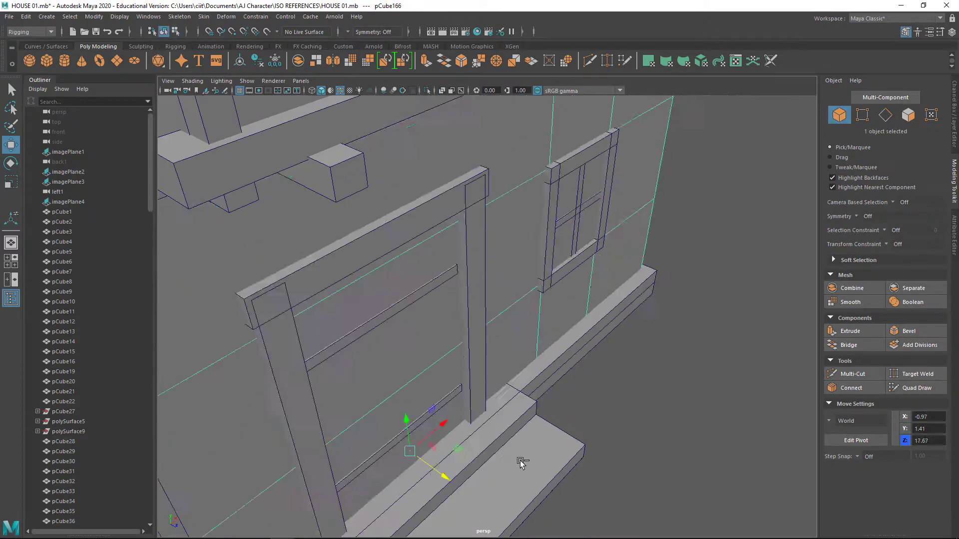
pyautogui.scroll(-5, 493, 377)
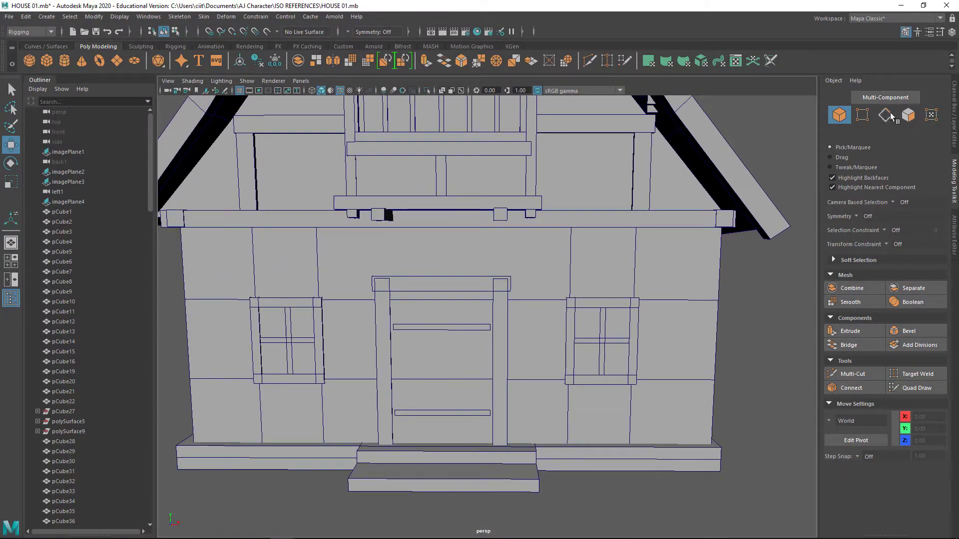
# - Add two edge loops beside the door and check them against the front reference
pyautogui.moveTo(662, 286); pyautogui.dragTo(663, 260, button='right')
pyautogui.doubleClick(350, 300)
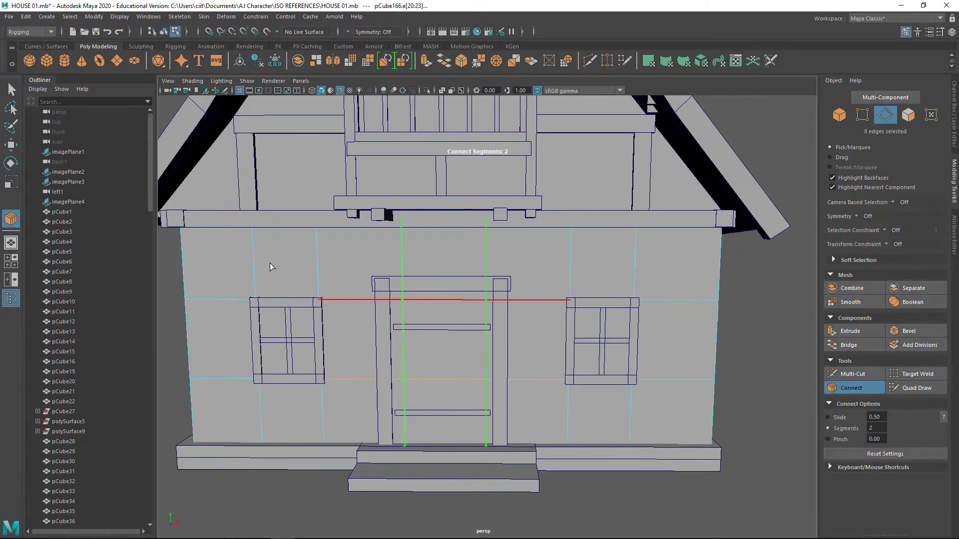
pyautogui.press('space')
pyautogui.press('space')
pyautogui.press('w')
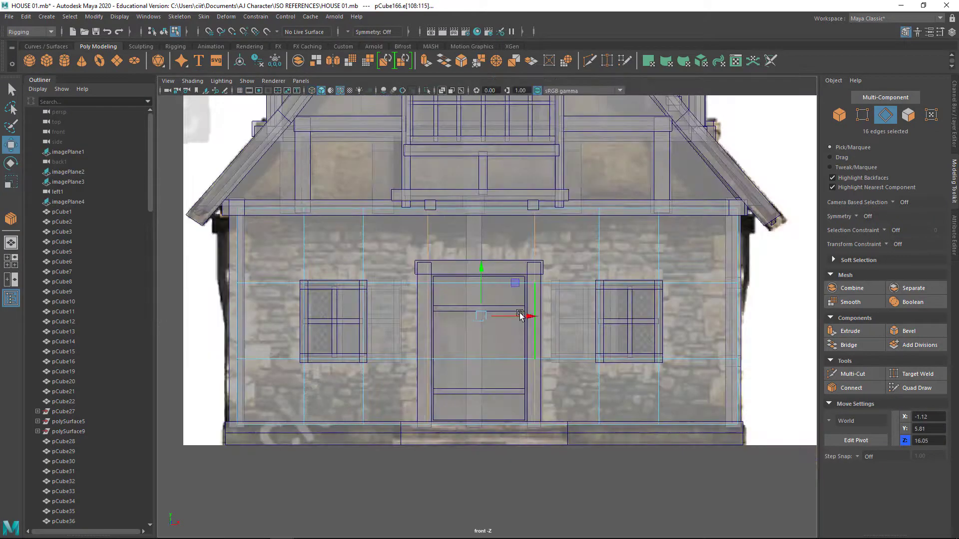
pyautogui.click(886, 116)
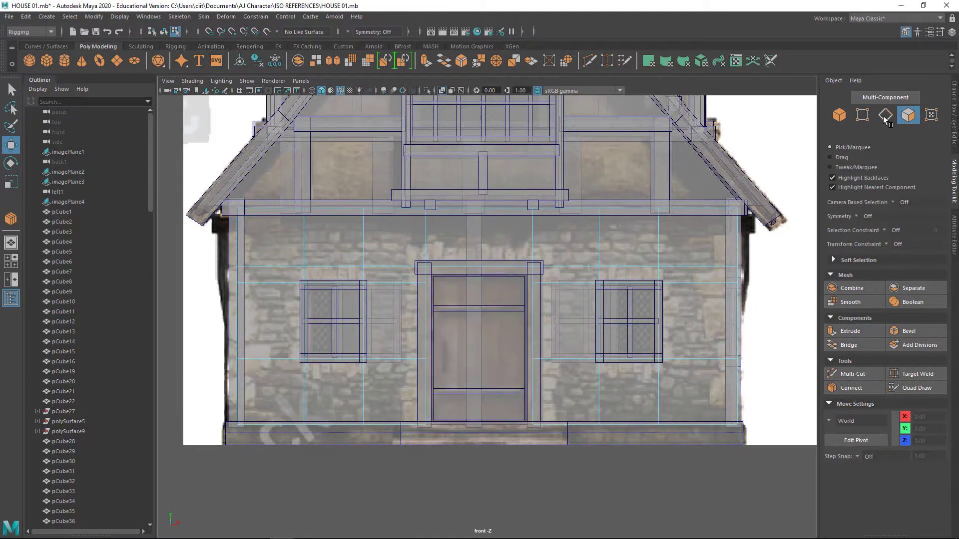
pyautogui.click(532, 310)
# - Bridge the door frame edges and return to solid shaded display
pyautogui.press('space')
pyautogui.press('space')
pyautogui.moveTo(532, 310)
pyautogui.keyDown('alt'); pyautogui.mouseDown()
pyautogui.moveTo(400, 328)
pyautogui.moveTo(577, 398)
pyautogui.mouseUp(); pyautogui.keyUp('alt')
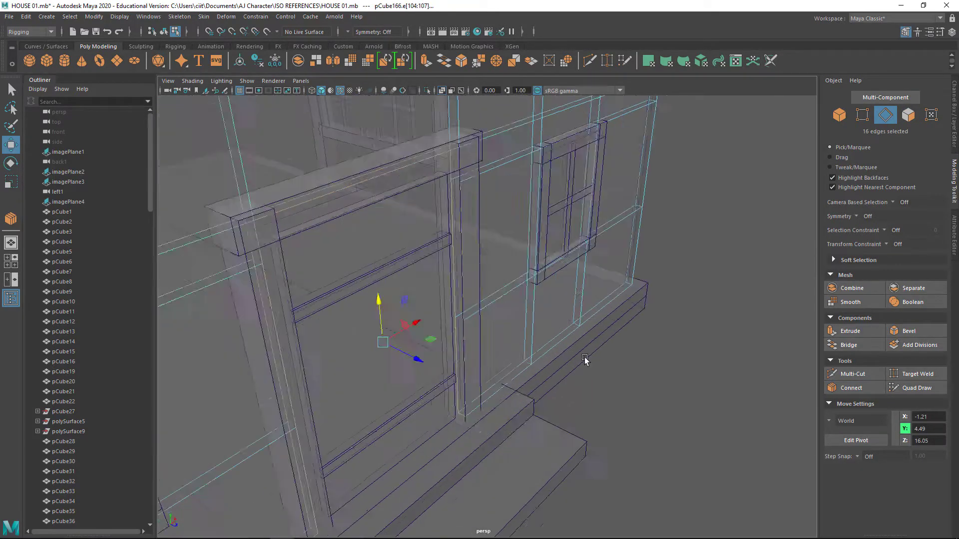
pyautogui.keyDown('alt'); pyautogui.moveTo(482, 441); pyautogui.dragTo(595, 507, button='middle'); pyautogui.keyUp('alt')
pyautogui.click(849, 345)
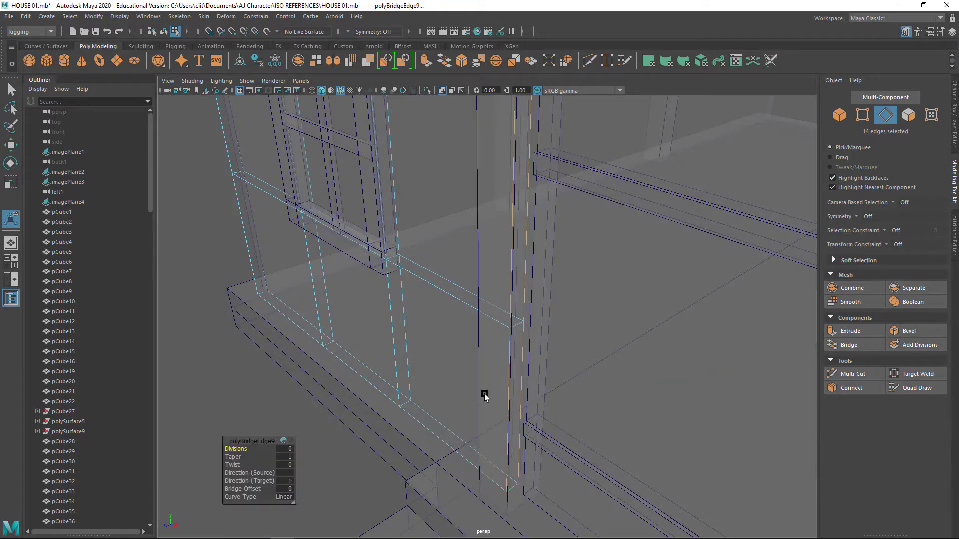
pyautogui.click(11, 145)
pyautogui.press('f')
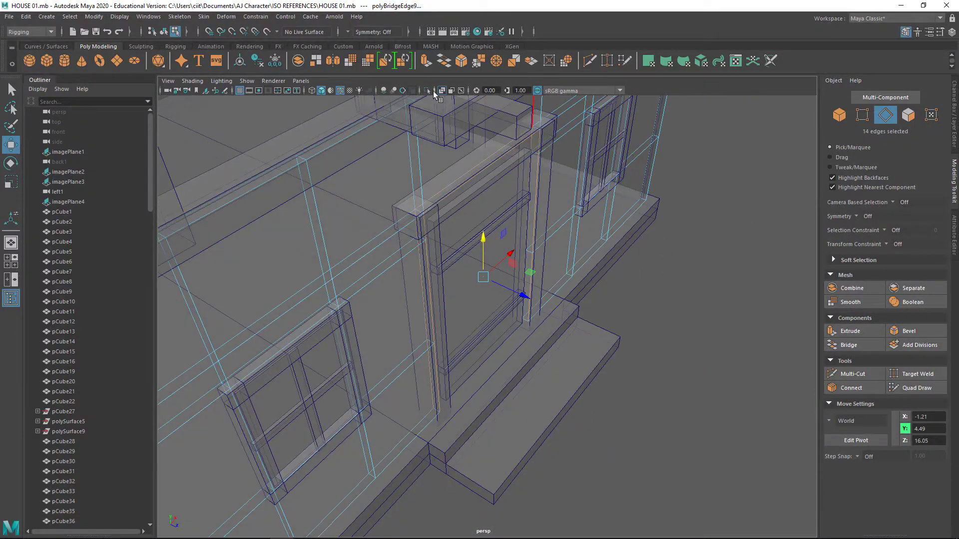
pyautogui.click(435, 92)
pyautogui.scroll(-5, 646, 400)
pyautogui.scroll(8, 407, 426)
pyautogui.click(430, 322)
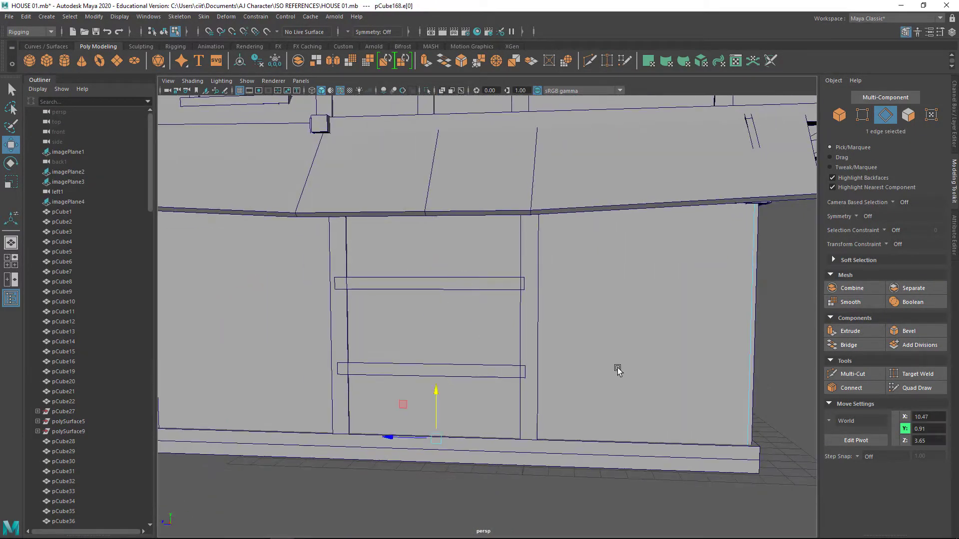
# - Undo a series of recent edits to step back through the side-wall window changes
pyautogui.hotkey('ctrl', 'z')
pyautogui.hotkey('ctrl', 'z')
pyautogui.hotkey('ctrl', 'z')
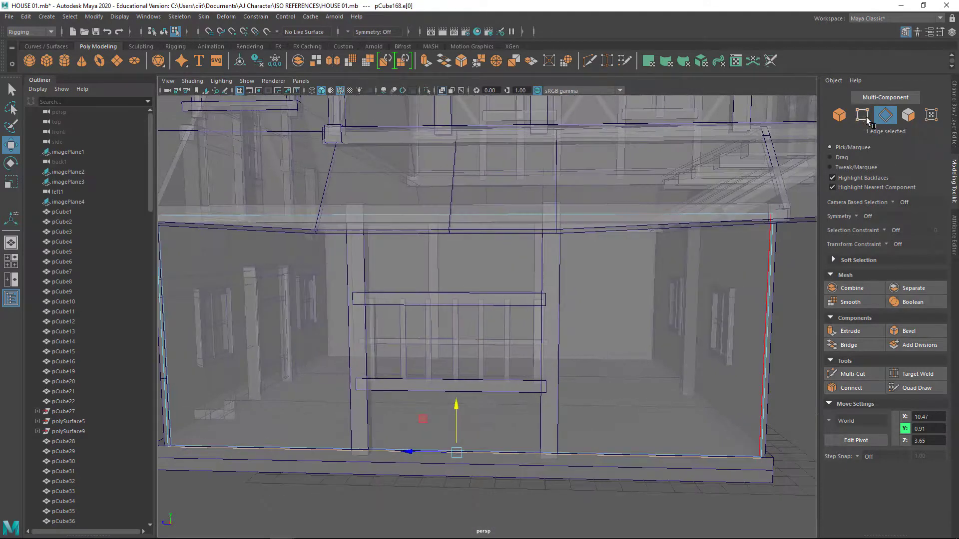
pyautogui.hotkey('ctrl', 'z')
pyautogui.hotkey('ctrl', 'z')
pyautogui.press('space')
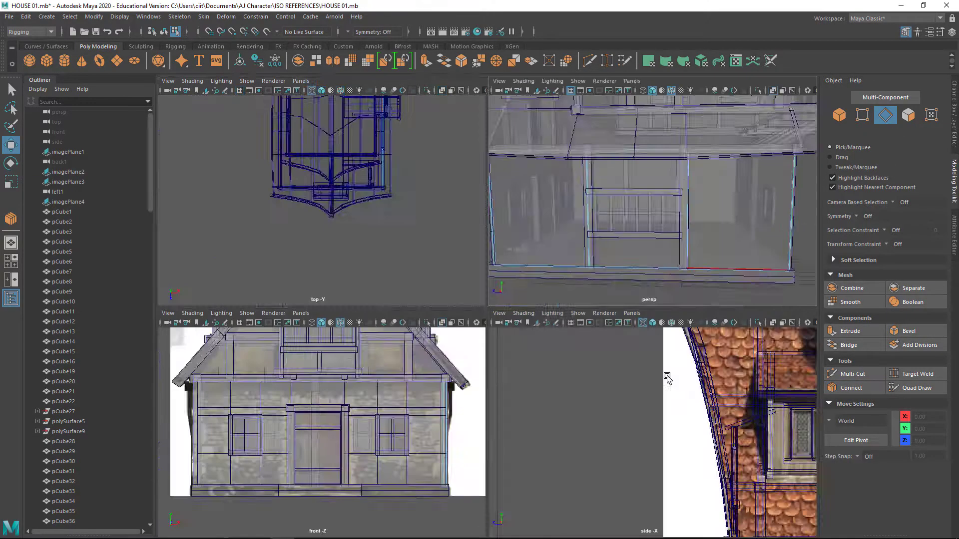
pyautogui.press('space')
pyautogui.hotkey('ctrl', 'z')
pyautogui.hotkey('ctrl', 'z')
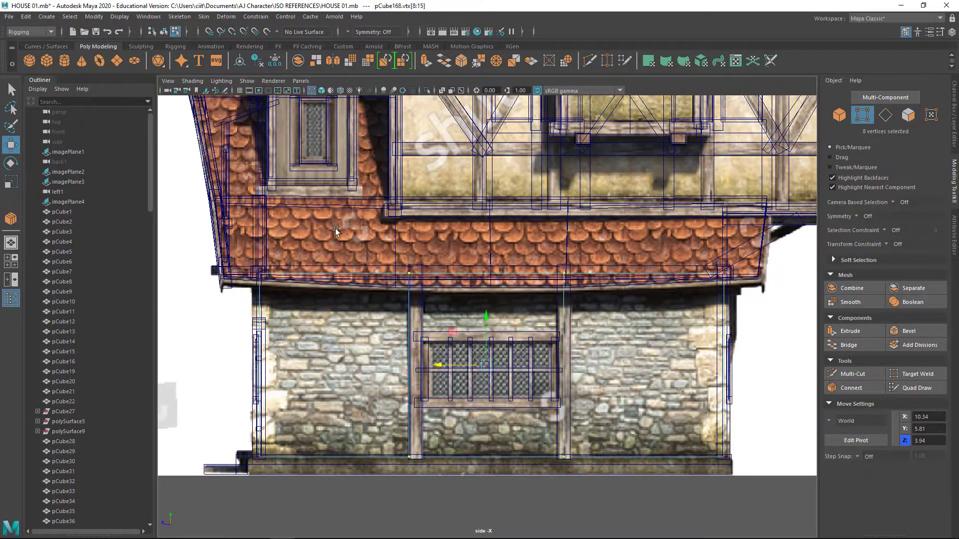
pyautogui.hotkey('ctrl', 'z')
pyautogui.hotkey('ctrl', 'z')
pyautogui.hotkey('ctrl', 'z')
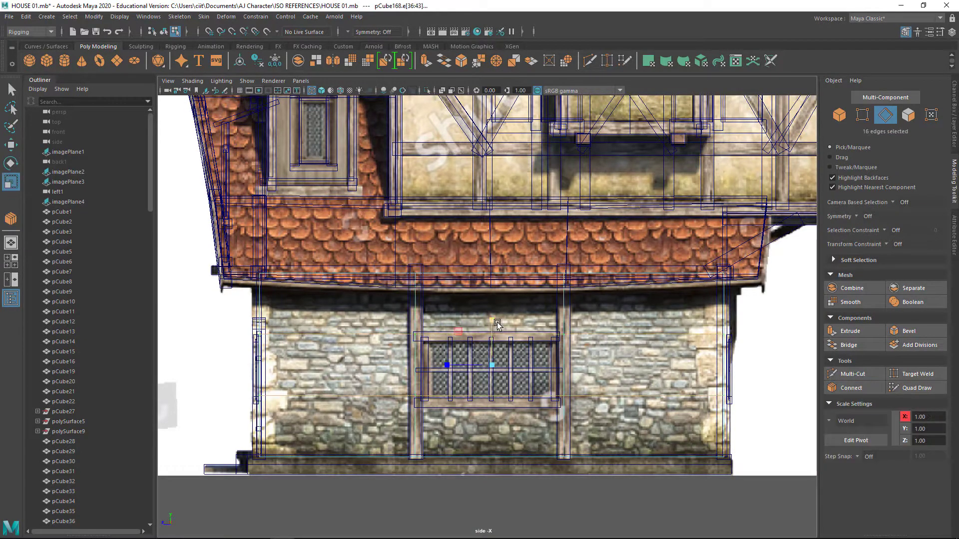
pyautogui.hotkey('ctrl', 'z')
pyautogui.hotkey('ctrl', 'z')
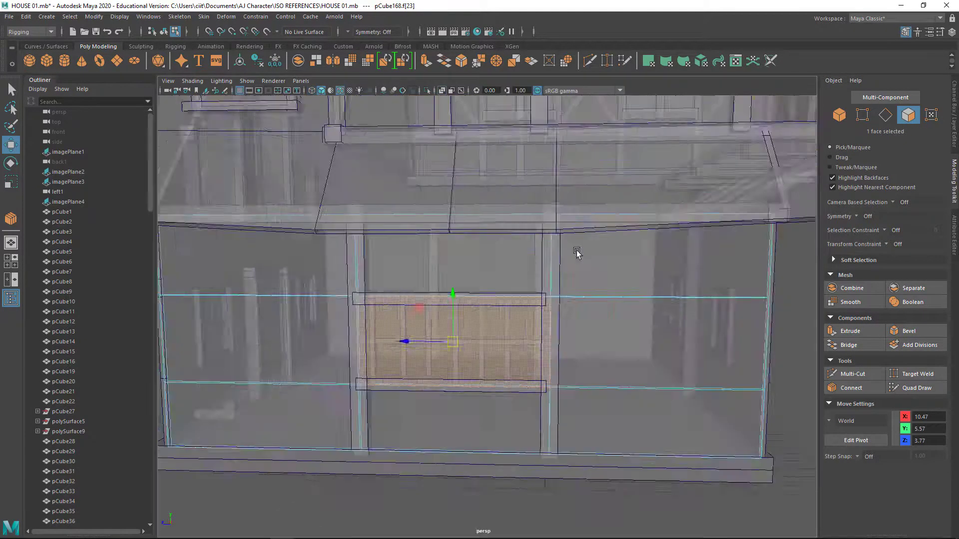
pyautogui.hotkey('ctrl', 'z')
pyautogui.hotkey('ctrl', 'z')
pyautogui.hotkey('ctrl', 'z')
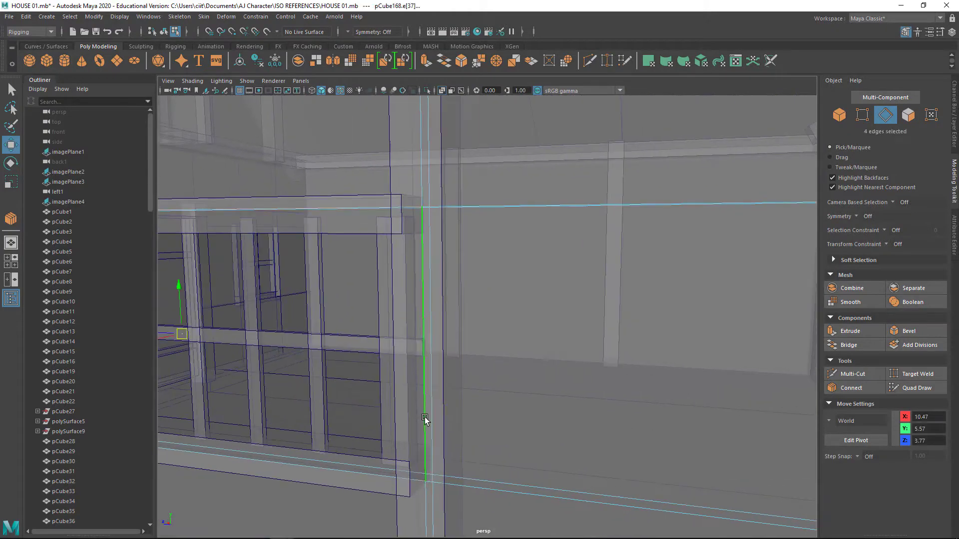
pyautogui.hotkey('ctrl', 'z')
pyautogui.hotkey('ctrl', 'z')
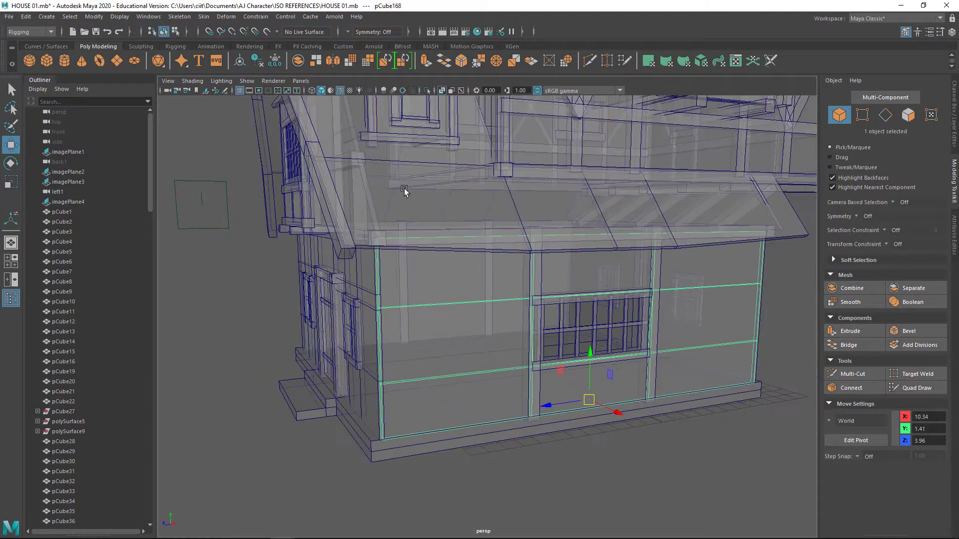
pyautogui.hotkey('ctrl', 'z')
pyautogui.hotkey('ctrl', 'z')
pyautogui.hotkey('ctrl', 'z')
pyautogui.hotkey('ctrl', 'z')
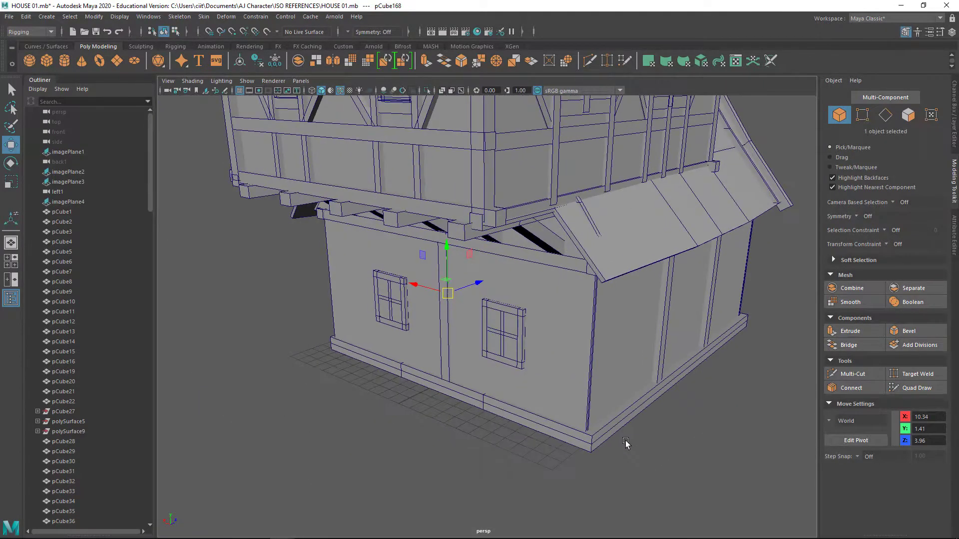
pyautogui.hotkey('ctrl', 'z')
pyautogui.hotkey('ctrl', 'z')
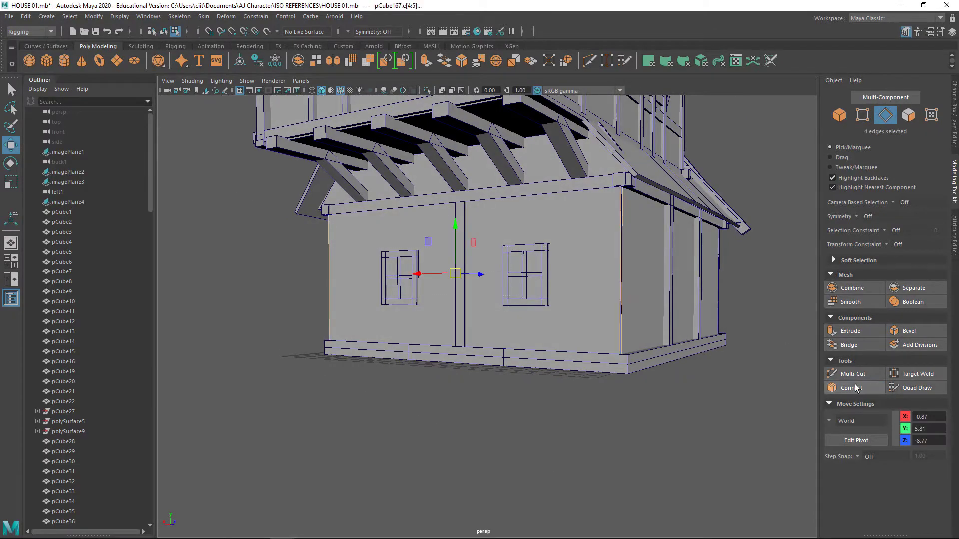
# - Show the back1 reference view full-size with X-ray over the ground-floor back wall
pyautogui.press('space')
pyautogui.press('space')
pyautogui.click(301, 80)
pyautogui.click(419, 106)
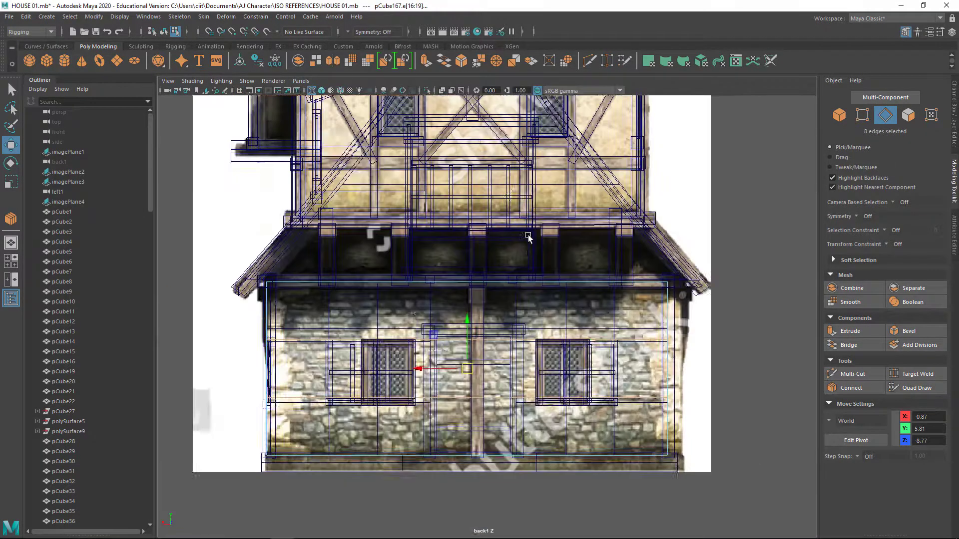
pyautogui.click(340, 91)
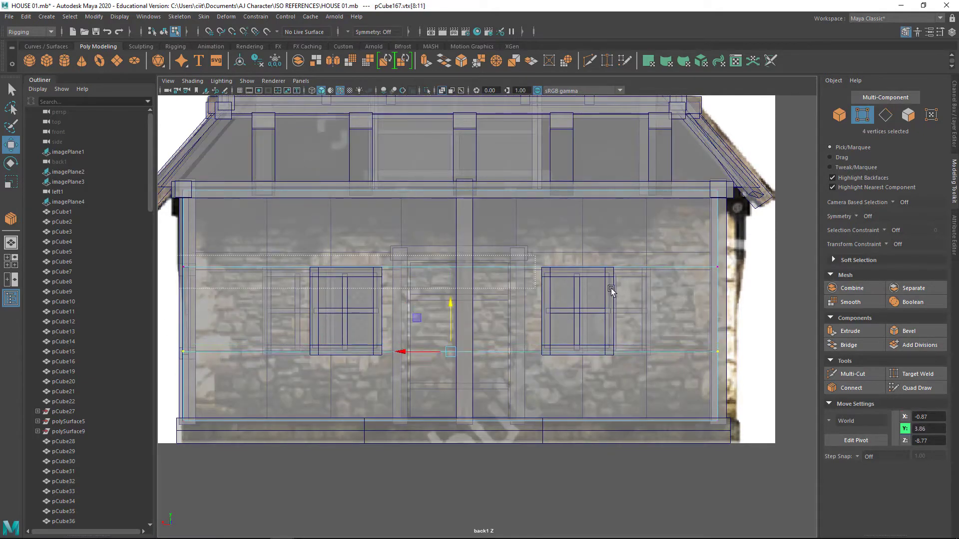
pyautogui.hotkey('ctrl', 'z')
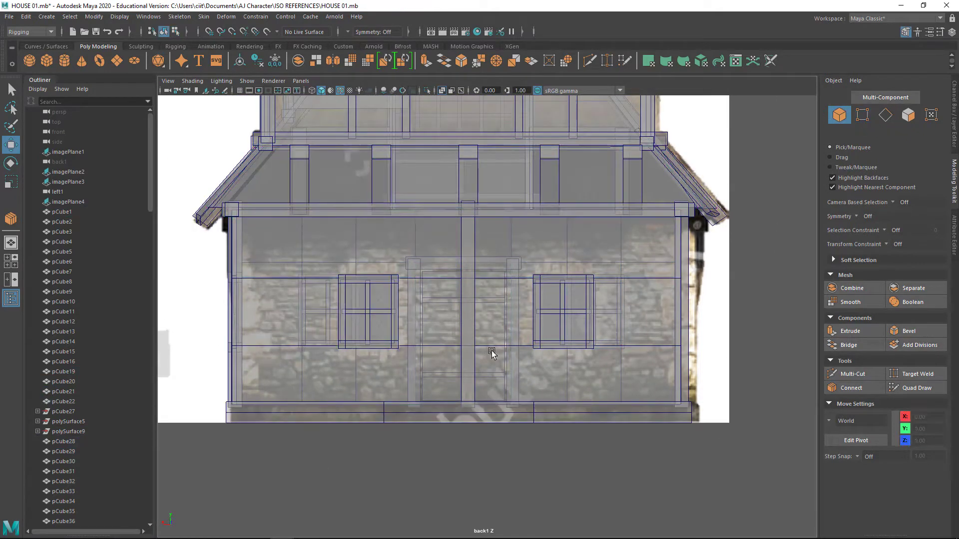
pyautogui.hotkey('ctrl', 'z')
# - Connect the back wall edges with 4 vertical loops and scale them to the window edges
pyautogui.click(871, 389)
pyautogui.write('4')
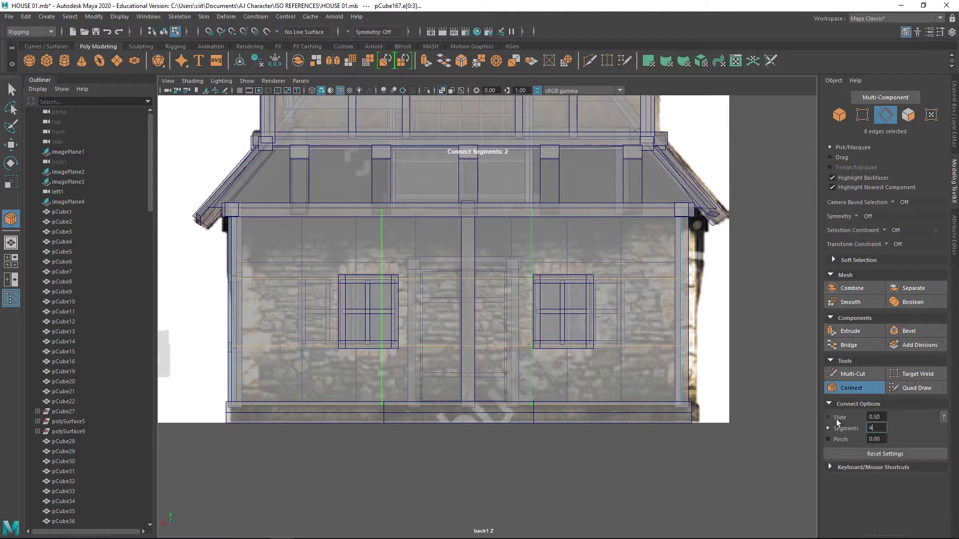
pyautogui.press('Return')
pyautogui.press('w')
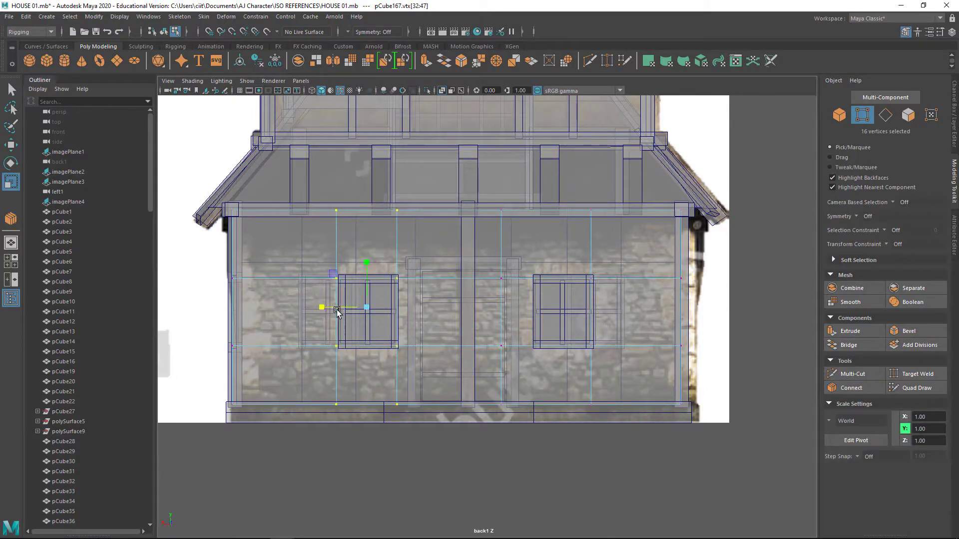
pyautogui.scroll(3, 370, 303)
pyautogui.press('r')
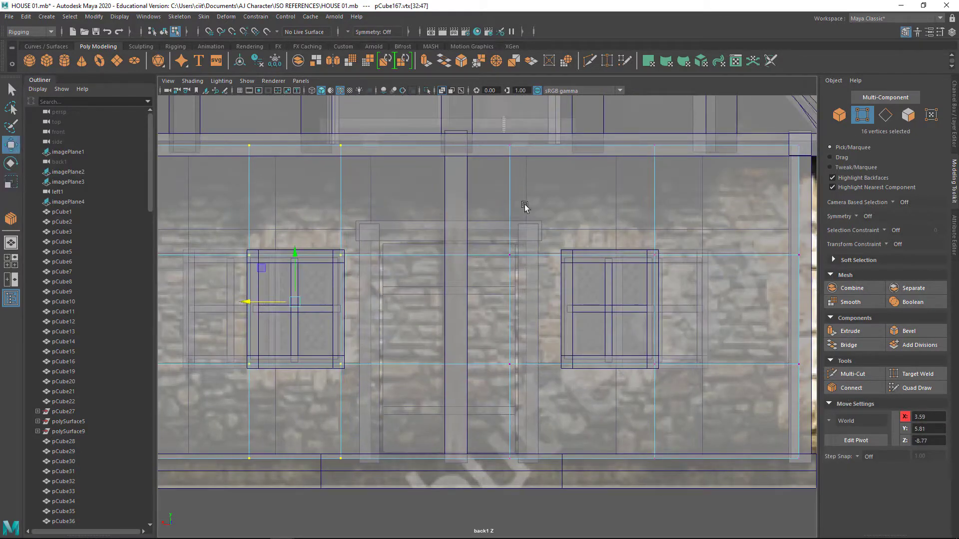
pyautogui.press('F11')
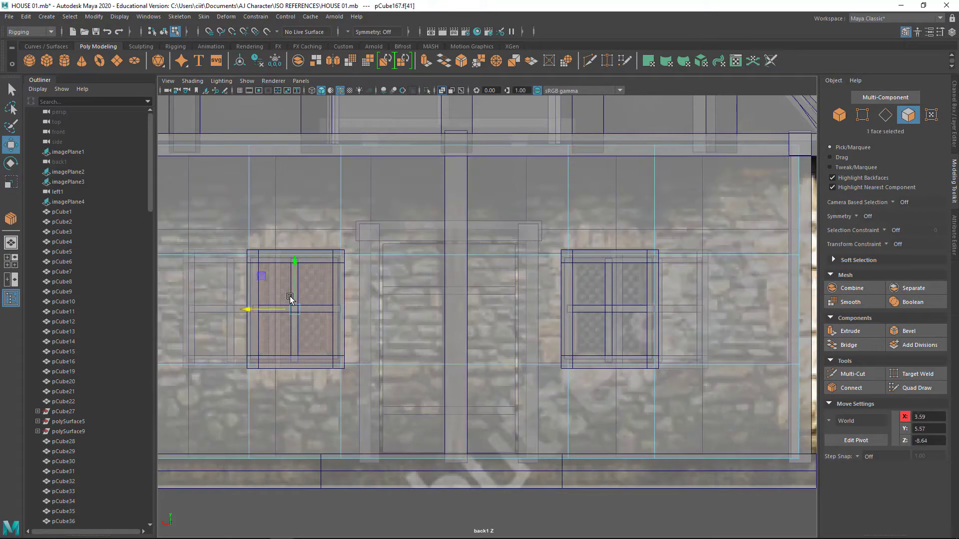
pyautogui.press('F10')
pyautogui.press('space')
pyautogui.press('space')
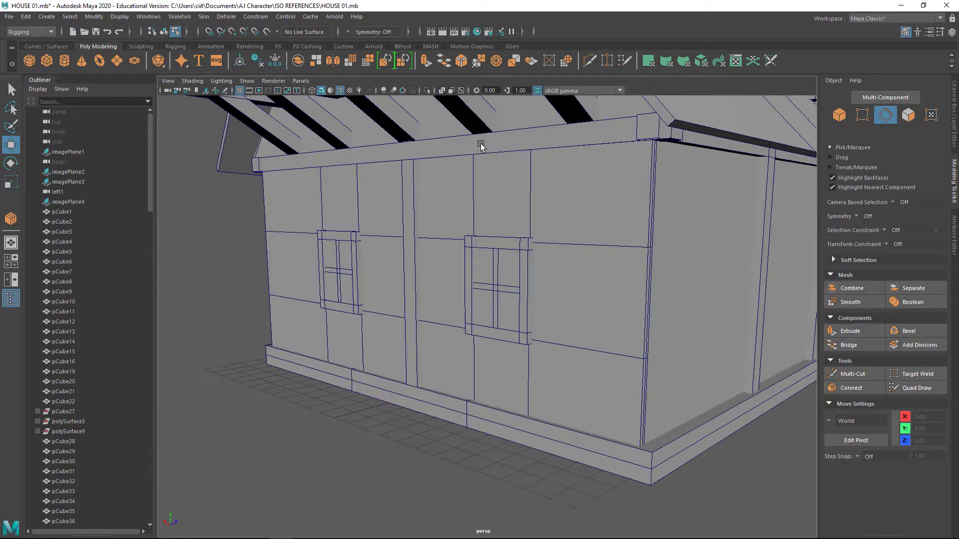
# - Select the edge loop bordering the ground-floor back window opening
pyautogui.scroll(5, 535, 357)
pyautogui.click(538, 358)
pyautogui.doubleClick(529, 352)
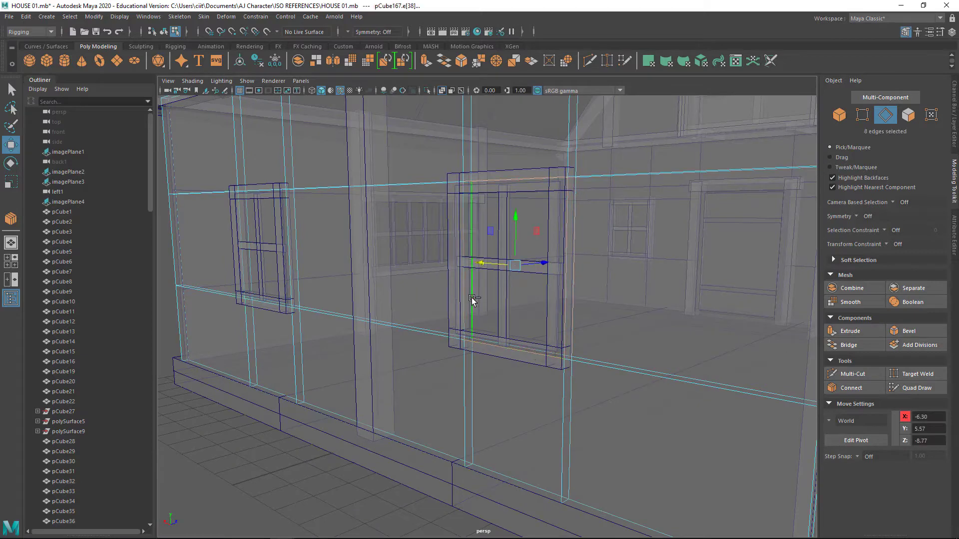
pyautogui.moveTo(352, 385); pyautogui.dragTo(351, 385)
# - Return to object selection and orbit out to an exterior view of the whole wall
pyautogui.keyDown('alt'); pyautogui.moveTo(287, 382); pyautogui.dragTo(384, 376); pyautogui.keyUp('alt')
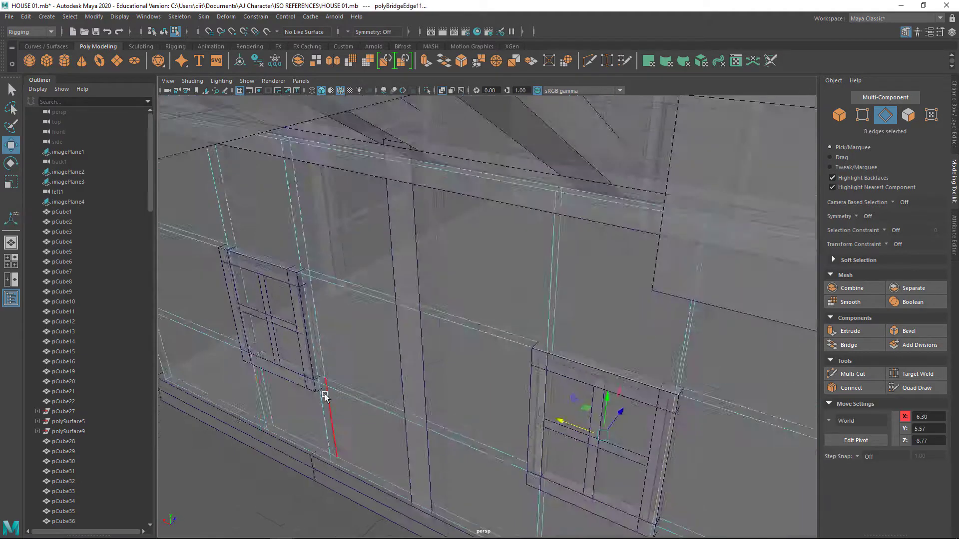
pyautogui.scroll(-5, 407, 315)
pyautogui.press('F8')
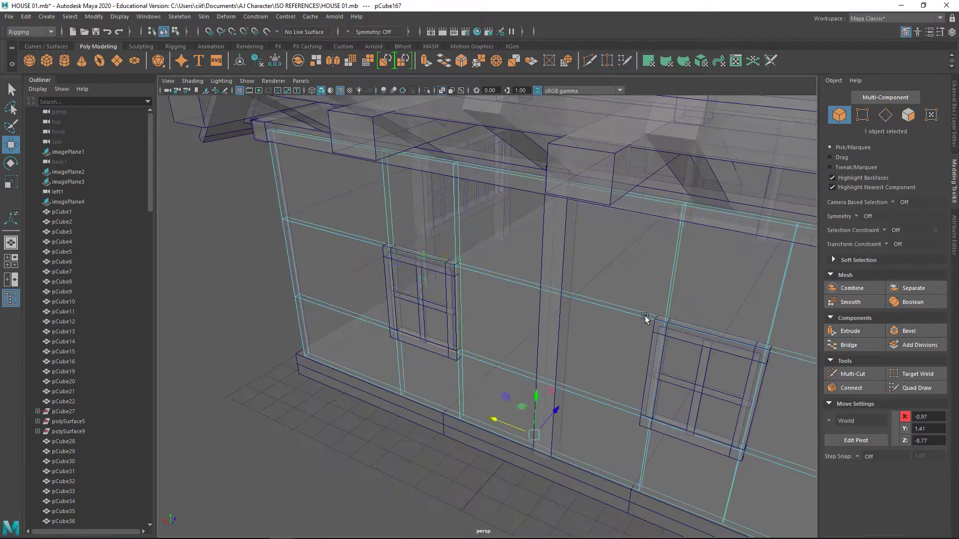
pyautogui.keyDown('alt'); pyautogui.moveTo(669, 328); pyautogui.dragTo(664, 292); pyautogui.keyUp('alt')
pyautogui.moveTo(490, 85)
pyautogui.keyDown('alt'); pyautogui.mouseDown()
pyautogui.moveTo(396, 295)
pyautogui.moveTo(693, 370)
pyautogui.moveTo(346, 200)
pyautogui.moveTo(471, 389)
pyautogui.moveTo(392, 331)
pyautogui.moveTo(531, 300)
pyautogui.mouseUp(); pyautogui.keyUp('alt')
pyautogui.click(694, 370)
pyautogui.write('2')
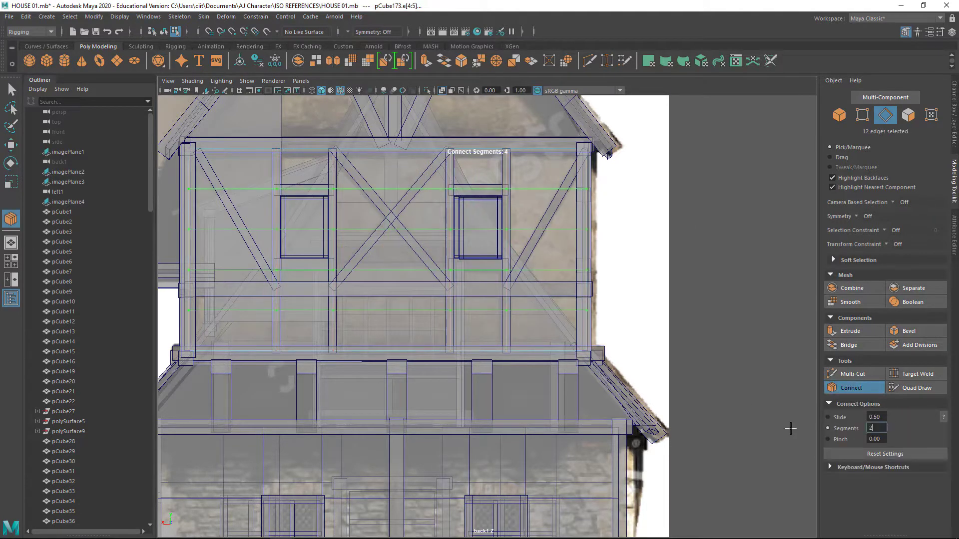
# - Commit the upper-wall edge loops and select the right window opening's border edges
pyautogui.click(11, 146)
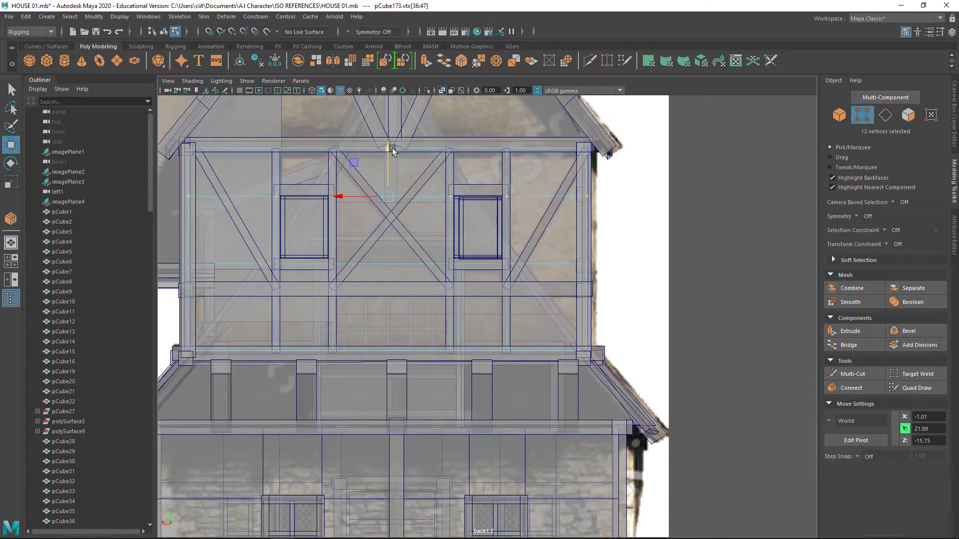
pyautogui.press('F11')
pyautogui.press('F10')
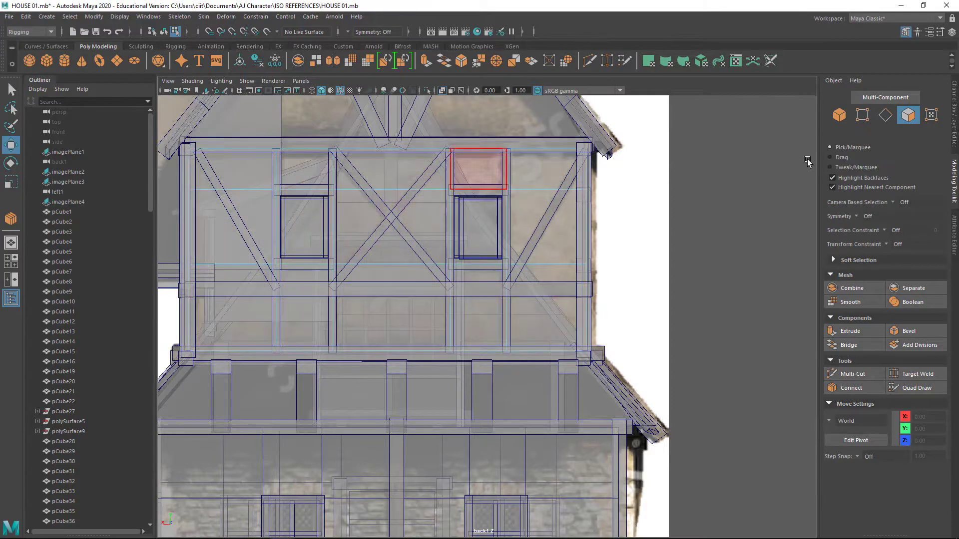
pyautogui.click(477, 197)
pyautogui.scroll(3, 547, 252)
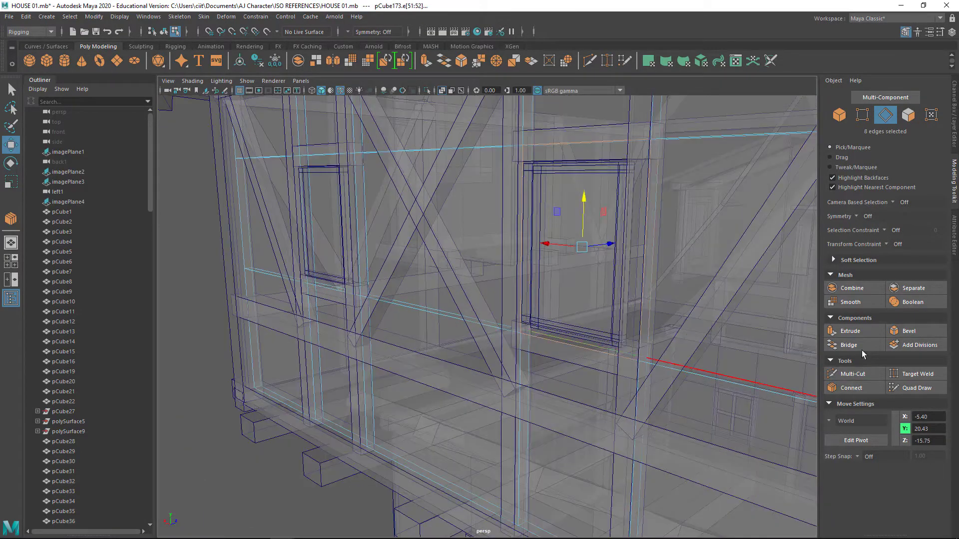
pyautogui.rightClick(214, 380)
pyautogui.scroll(3, 240, 272)
pyautogui.click(240, 271)
# - Select a window face, then the whole window object
pyautogui.rightClick(270, 312)
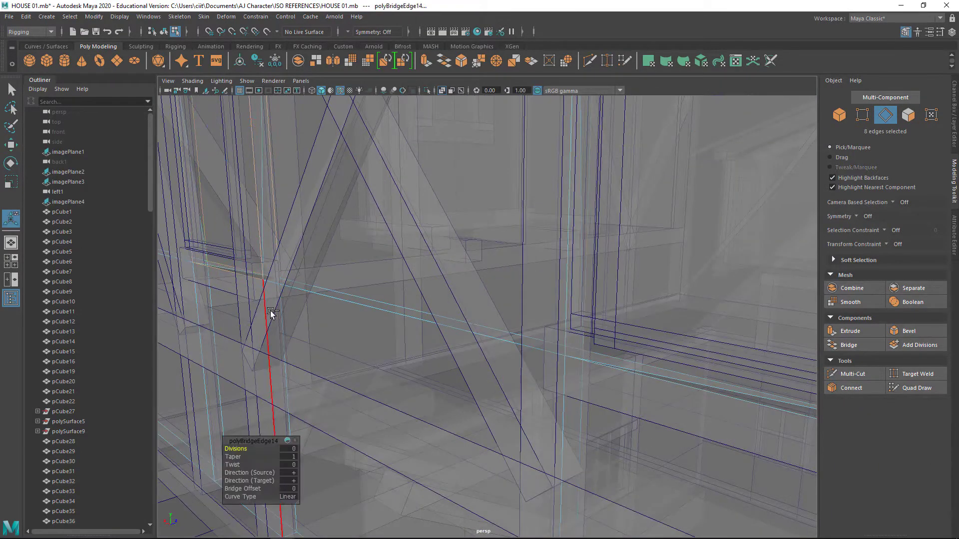
pyautogui.scroll(-3, 385, 347)
pyautogui.scroll(2, 396, 272)
pyautogui.press('q')
pyautogui.click(388, 265)
pyautogui.scroll(-3, 388, 266)
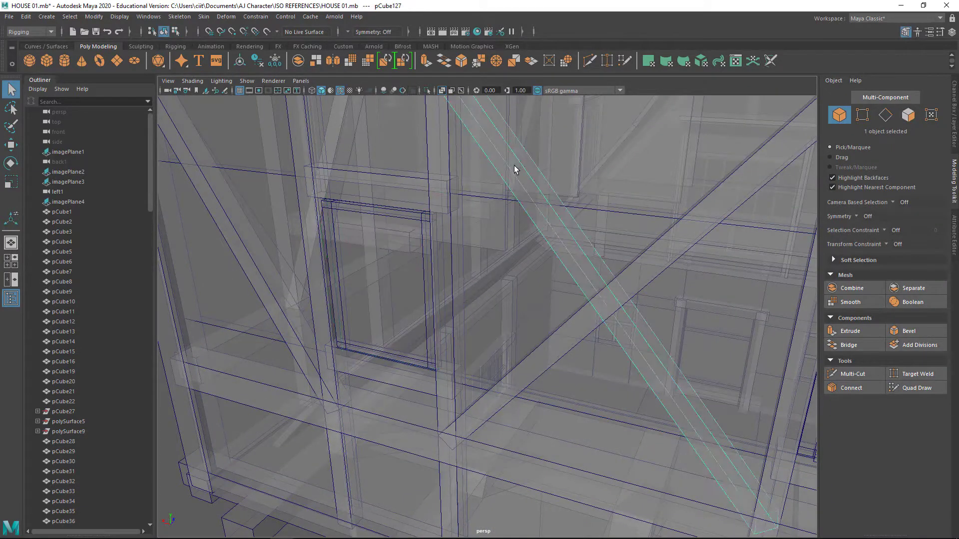
pyautogui.click(395, 302)
pyautogui.press('F8')
# - Pull the upper-floor wall pCube173 out along Z, away from the house
pyautogui.scroll(-3, 478, 271)
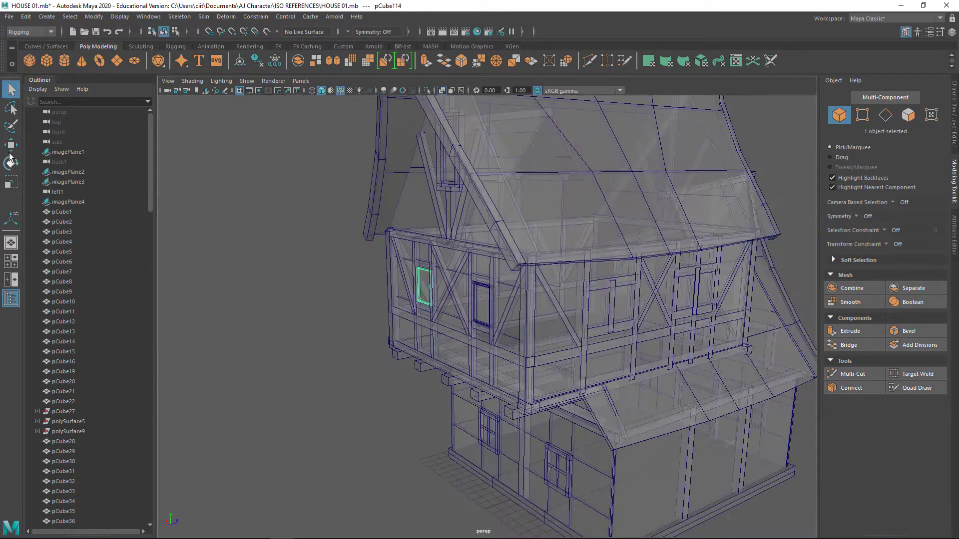
pyautogui.press('w')
pyautogui.hotkey('ctrl', 'd')
pyautogui.moveTo(439, 300); pyautogui.dragTo(316, 391)
pyautogui.scroll(3, 308, 321)
# - Select the faces and border edges inside the pulled-out wall's window openings
pyautogui.press('F11')
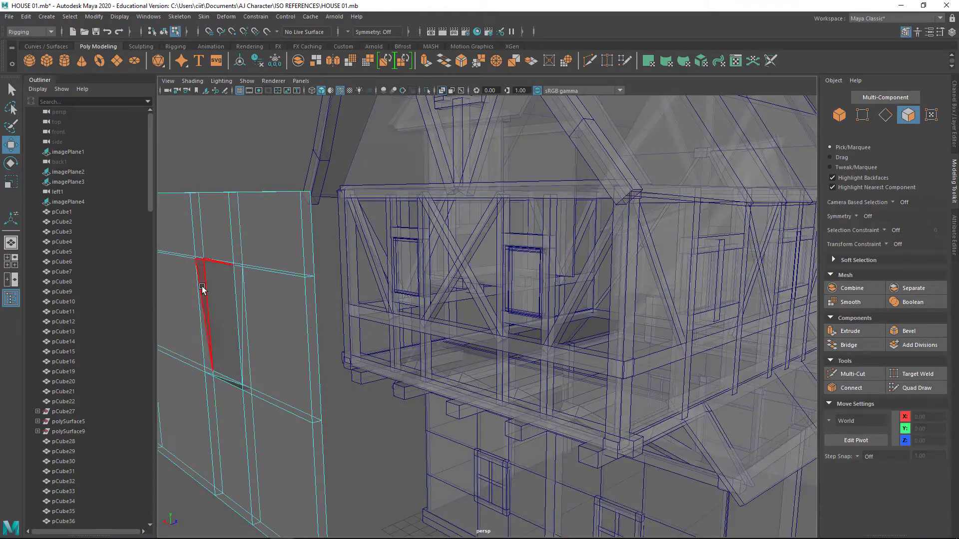
pyautogui.click(295, 330)
pyautogui.keyDown('alt'); pyautogui.moveTo(294, 330); pyautogui.dragTo(586, 365); pyautogui.keyUp('alt')
pyautogui.scroll(5, 589, 325)
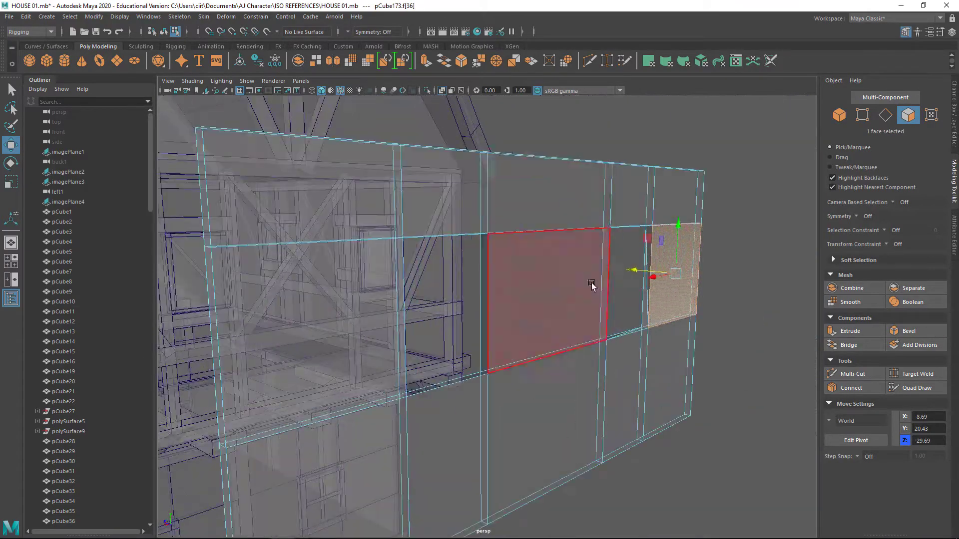
pyautogui.click(569, 194)
pyautogui.click(567, 532)
pyautogui.click(649, 310)
pyautogui.moveTo(667, 367)
pyautogui.keyDown('alt'); pyautogui.mouseDown()
pyautogui.moveTo(471, 278)
pyautogui.moveTo(439, 336)
pyautogui.mouseUp(); pyautogui.keyUp('alt')
pyautogui.press('F10')
pyautogui.click(642, 252)
pyautogui.keyDown('alt'); pyautogui.moveTo(642, 252); pyautogui.dragTo(519, 348); pyautogui.keyUp('alt')
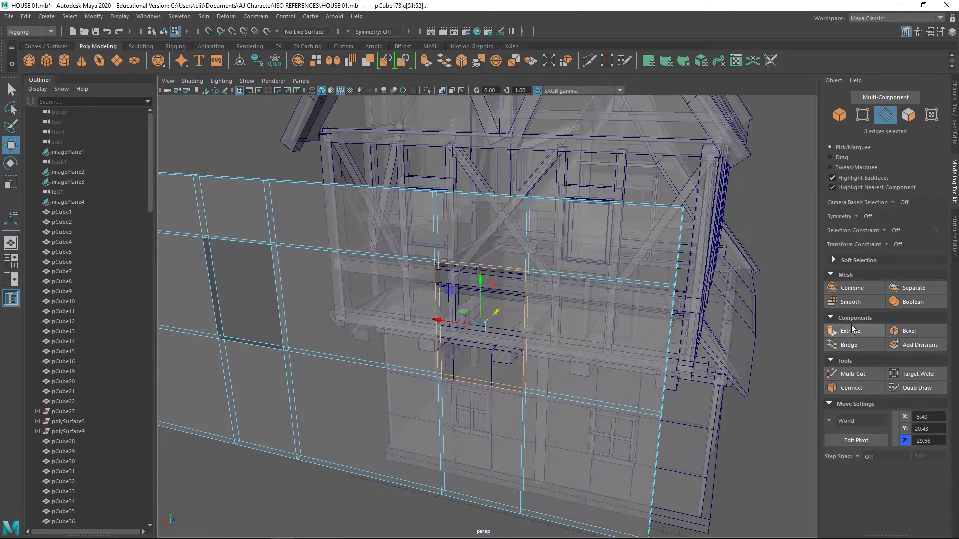
# - Bridge the edge pairs at each remaining gap to form vertical posts
pyautogui.moveTo(303, 475); pyautogui.dragTo(330, 450, button='right')
pyautogui.press('q')
pyautogui.keyDown('alt'); pyautogui.moveTo(469, 384); pyautogui.dragTo(666, 359); pyautogui.keyUp('alt')
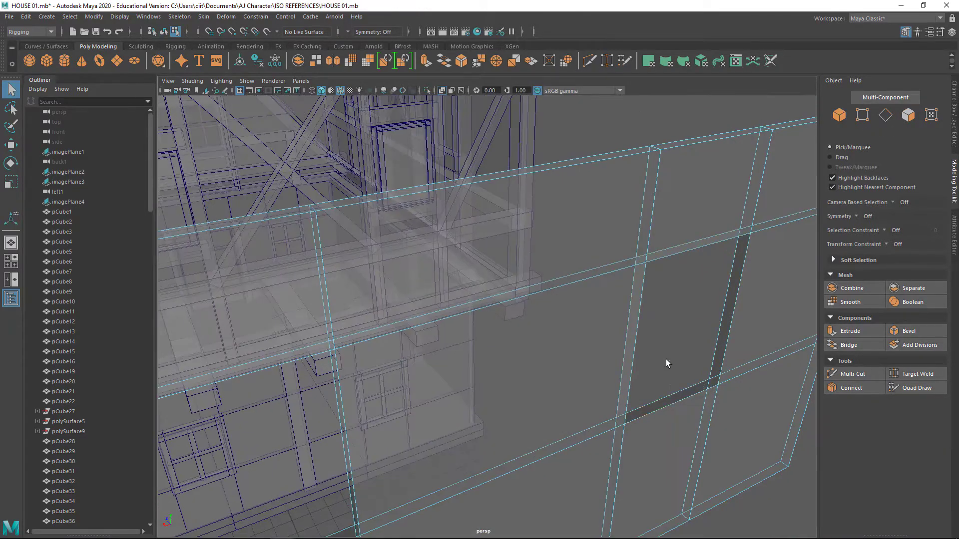
pyautogui.click(849, 345)
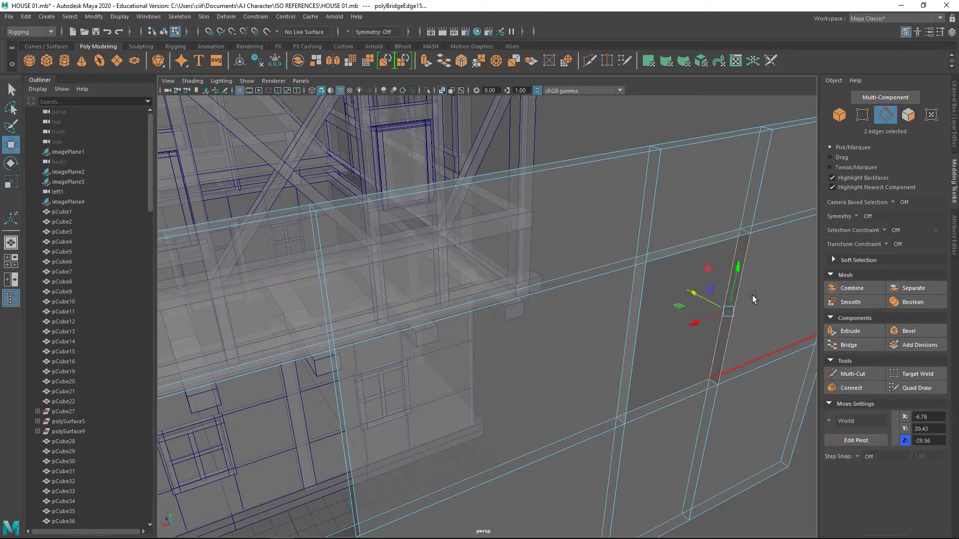
pyautogui.click(848, 344)
pyautogui.keyDown('alt'); pyautogui.moveTo(649, 325); pyautogui.dragTo(321, 289); pyautogui.keyUp('alt')
pyautogui.click(848, 344)
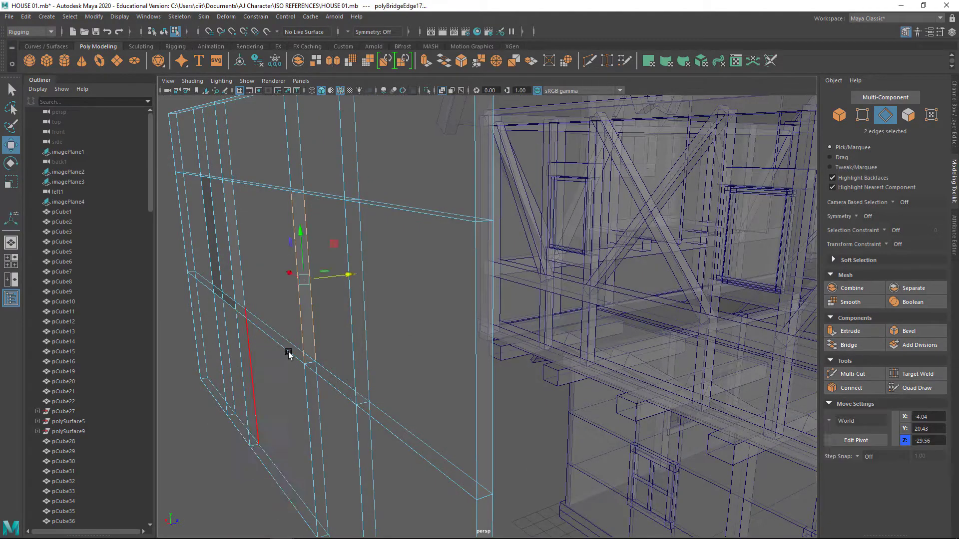
pyautogui.keyDown('alt'); pyautogui.moveTo(549, 299); pyautogui.dragTo(450, 299); pyautogui.keyUp('alt')
pyautogui.keyDown('alt'); pyautogui.moveTo(649, 349); pyautogui.dragTo(441, 368); pyautogui.keyUp('alt')
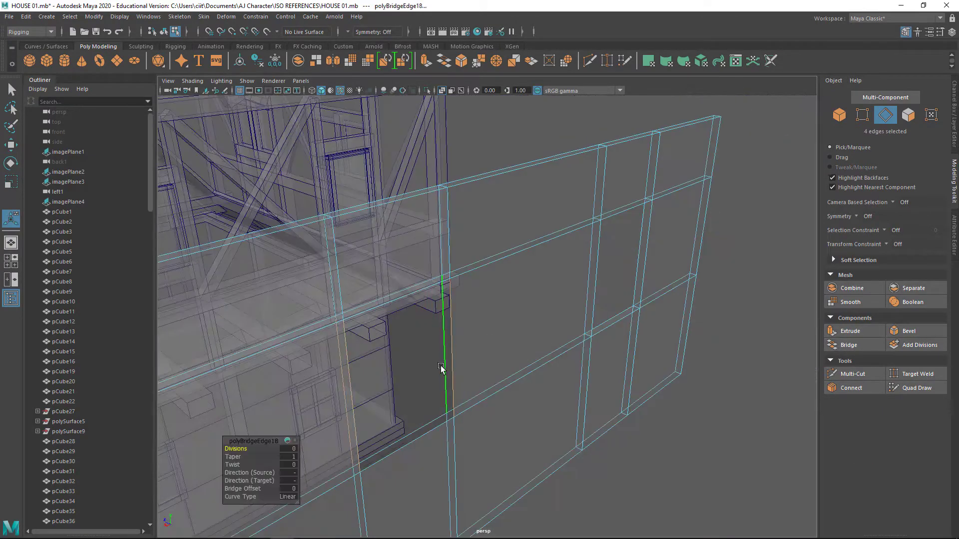
pyautogui.doubleClick(442, 368)
pyautogui.moveTo(399, 336)
pyautogui.keyDown('alt'); pyautogui.mouseDown()
pyautogui.moveTo(520, 358)
pyautogui.moveTo(633, 351)
pyautogui.mouseUp(); pyautogui.keyUp('alt')
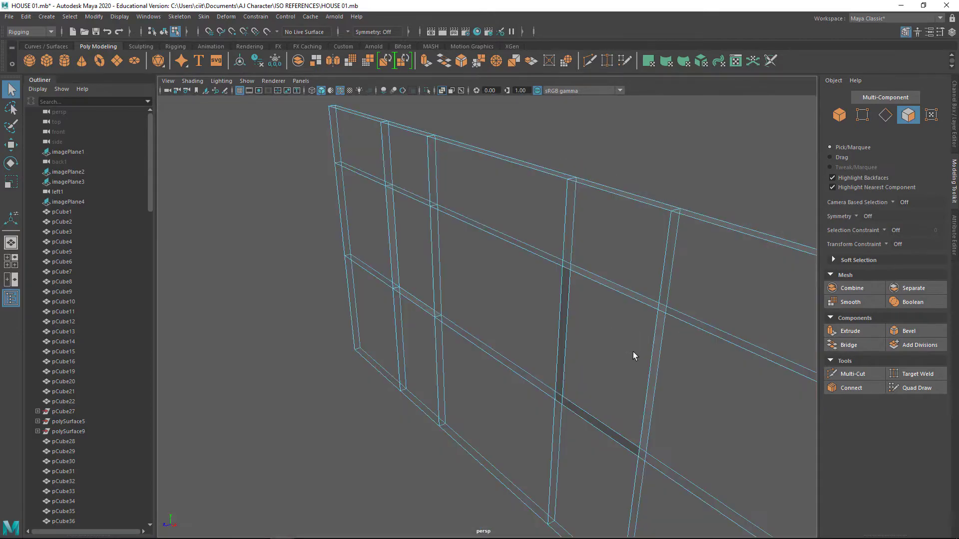
pyautogui.click(848, 344)
# - Move the wall back onto the house along Z and select gable wall pCube174
pyautogui.press('w')
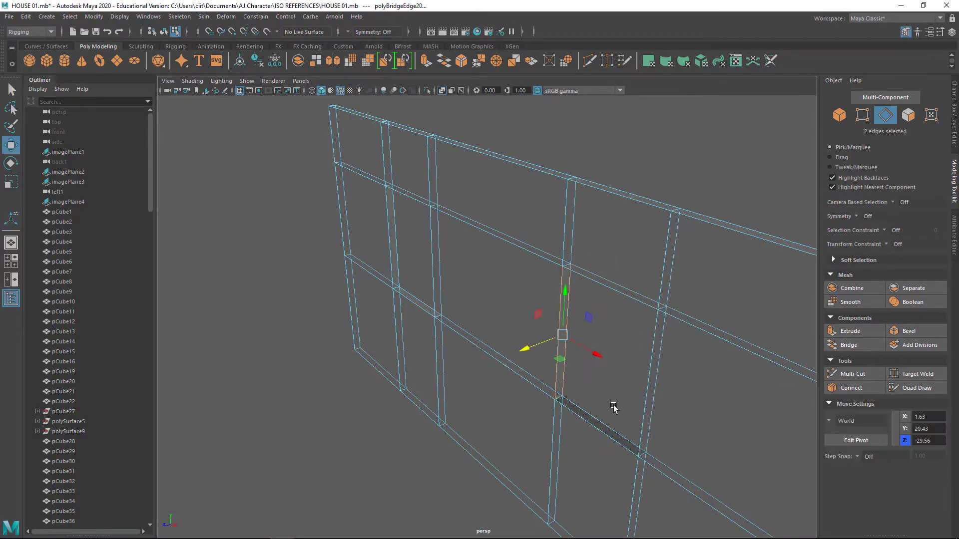
pyautogui.scroll(-3, 628, 361)
pyautogui.press('F8')
pyautogui.moveTo(643, 374)
pyautogui.keyDown('alt'); pyautogui.mouseDown()
pyautogui.moveTo(499, 383)
pyautogui.moveTo(559, 389)
pyautogui.moveTo(450, 350)
pyautogui.moveTo(553, 331)
pyautogui.mouseUp(); pyautogui.keyUp('alt')
pyautogui.scroll(3, 552, 331)
pyautogui.keyDown('alt'); pyautogui.moveTo(496, 364); pyautogui.dragTo(477, 285); pyautogui.keyUp('alt')
pyautogui.scroll(-3, 496, 347)
pyautogui.click(477, 286)
# - Connect new edges across the gable wall and adjust the window-corner vertices
pyautogui.press('F10')
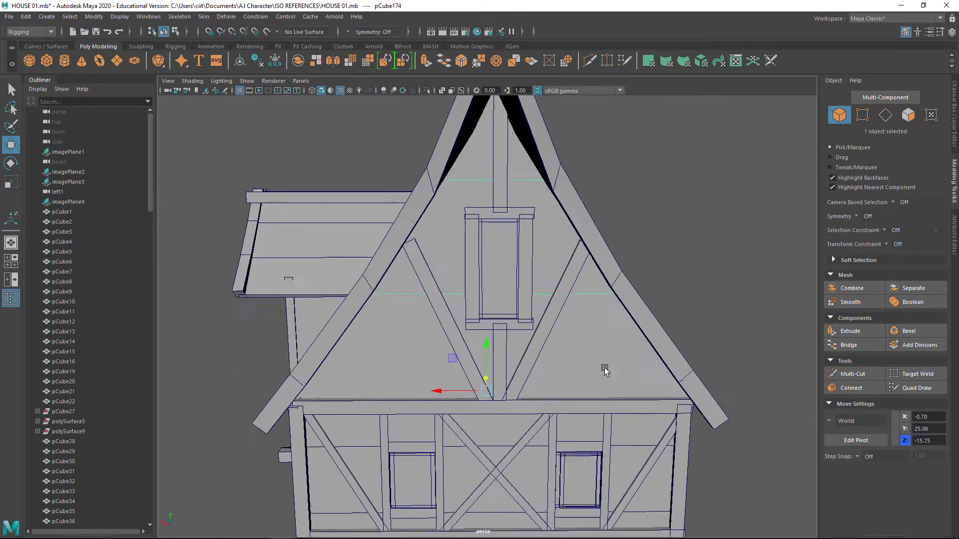
pyautogui.scroll(3, 605, 370)
pyautogui.scroll(-2, 422, 238)
pyautogui.scroll(3, 454, 228)
pyautogui.click(453, 229)
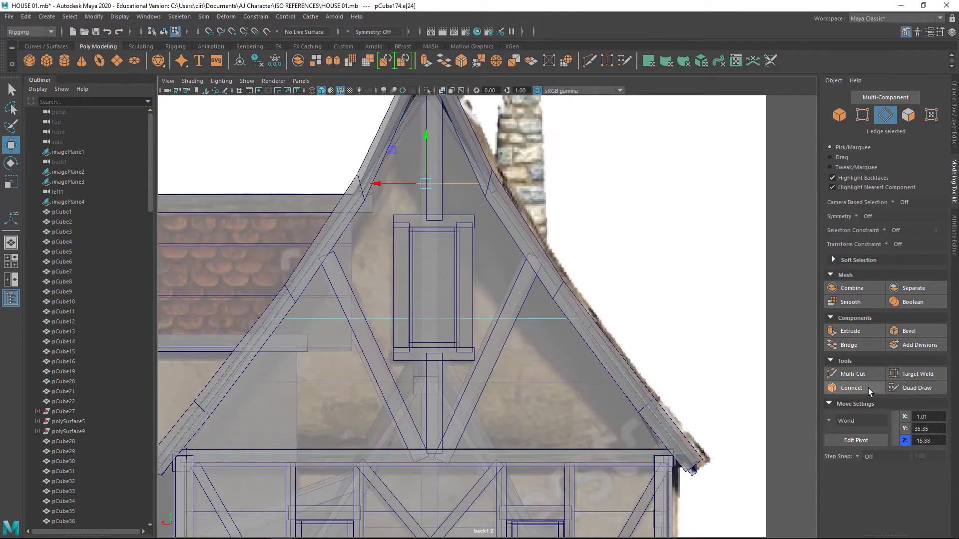
pyautogui.click(865, 385)
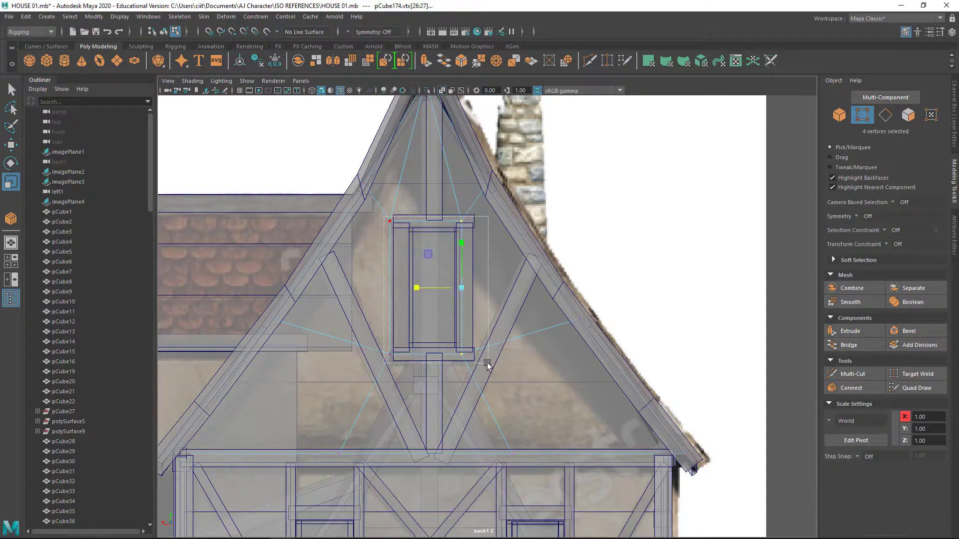
pyautogui.moveTo(387, 217); pyautogui.dragTo(487, 365)
pyautogui.press('w')
pyautogui.press('F11')
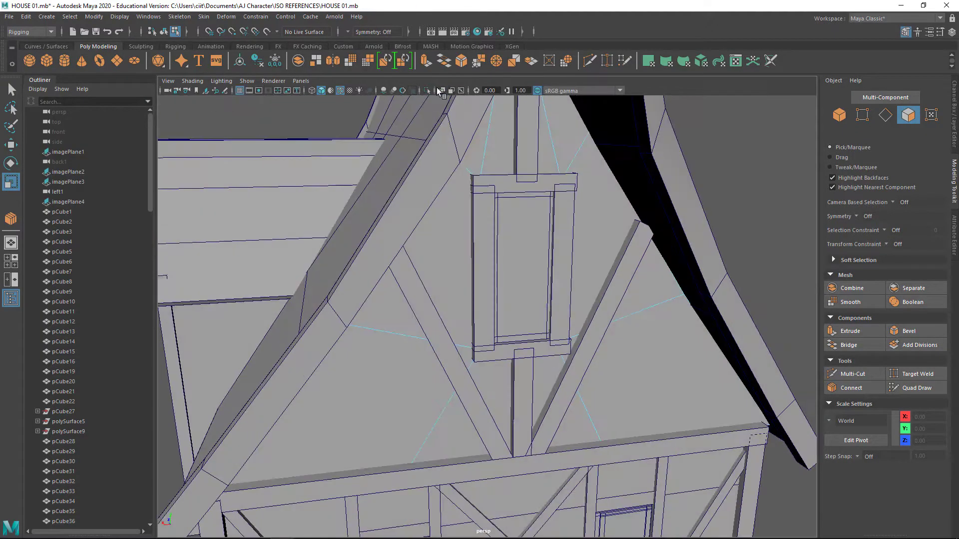
pyautogui.click(438, 89)
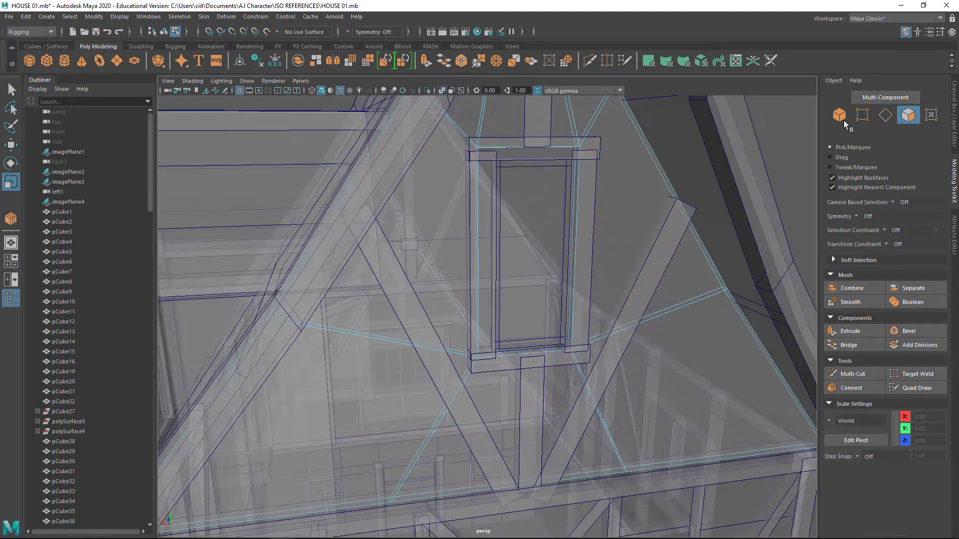
pyautogui.press('F10')
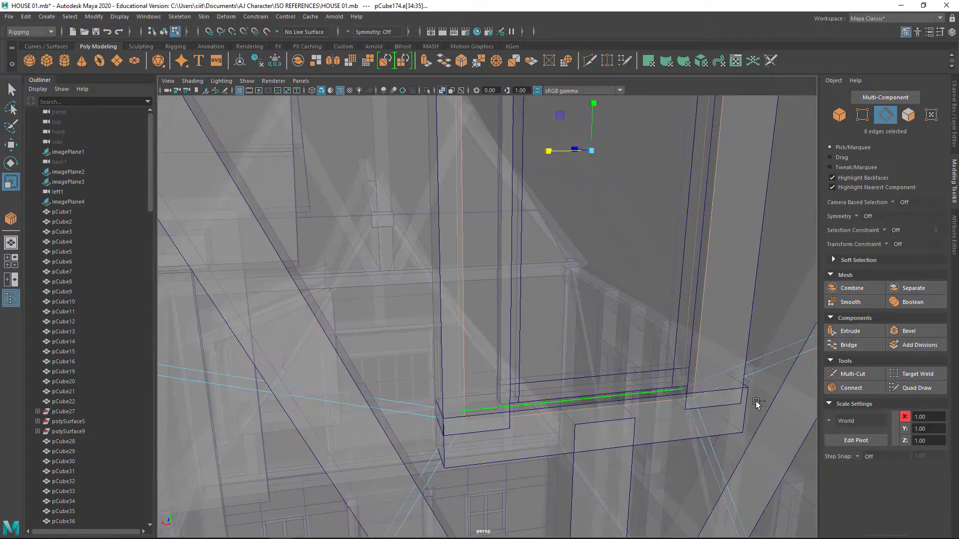
# - Bridge the edge pairs along both sides of the gable window in X-ray
pyautogui.click(858, 347)
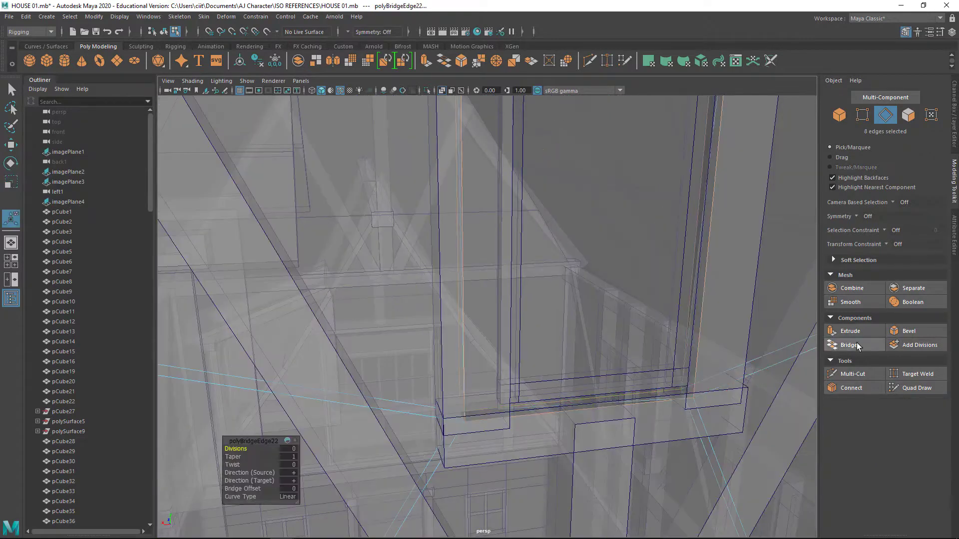
pyautogui.press('w')
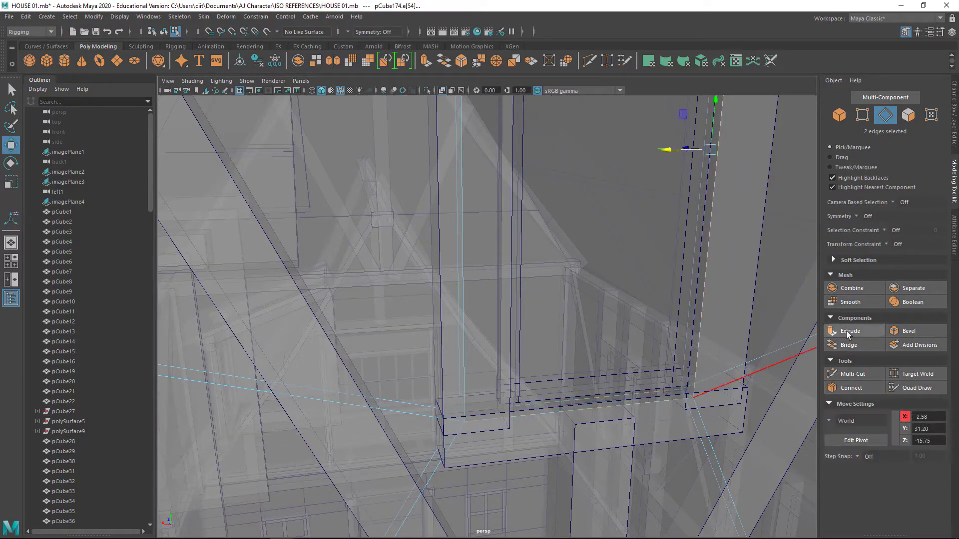
pyautogui.click(848, 345)
pyautogui.click(849, 345)
pyautogui.hotkey('ctrl', 'z')
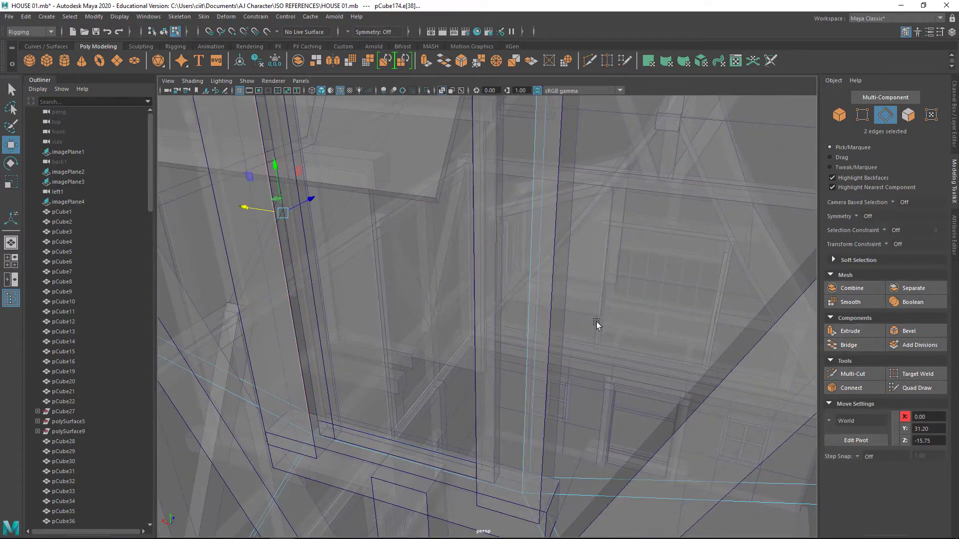
pyautogui.click(848, 345)
pyautogui.press('w')
# - Bridge the gap above the top of the gable window
pyautogui.scroll(3, 439, 246)
pyautogui.keyDown('alt'); pyautogui.moveTo(439, 246); pyautogui.dragTo(439, 345); pyautogui.keyUp('alt')
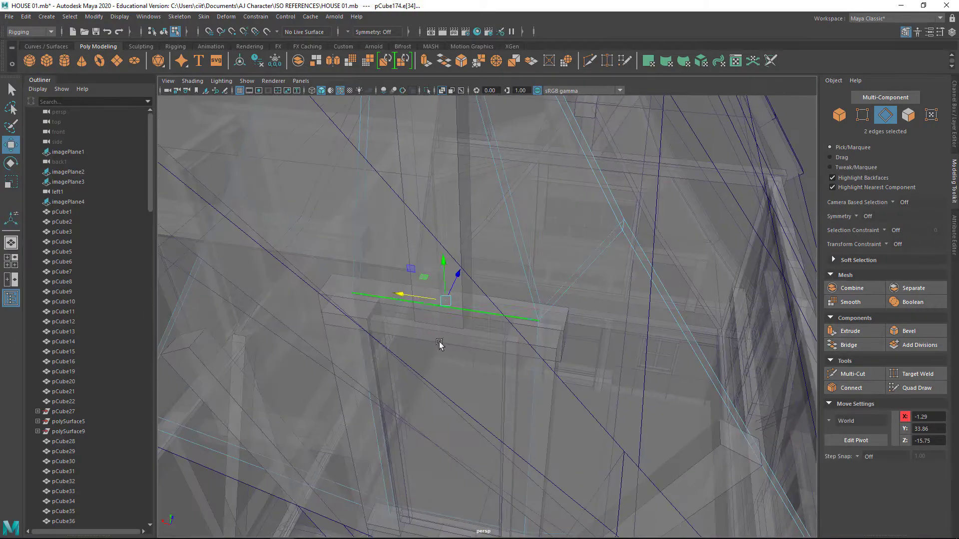
pyautogui.scroll(3, 439, 344)
pyautogui.click(855, 345)
pyautogui.press('w')
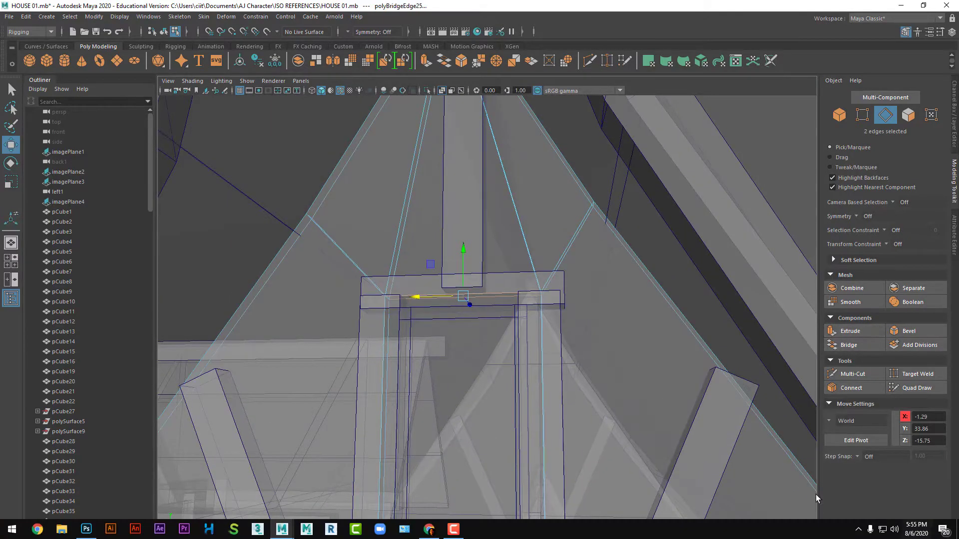
pyautogui.scroll(-3, 551, 320)
pyautogui.moveTo(449, 250)
pyautogui.keyDown('alt'); pyautogui.mouseDown()
pyautogui.moveTo(551, 320)
pyautogui.moveTo(564, 266)
pyautogui.moveTo(621, 214)
pyautogui.mouseUp(); pyautogui.keyUp('alt')
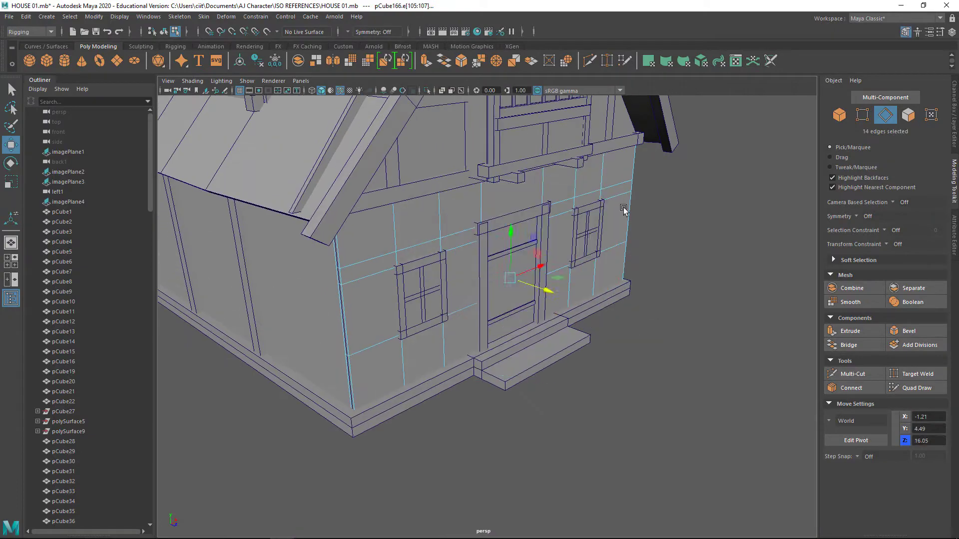
# - Save the scene and bring the dormer into view
pyautogui.press('F8')
pyautogui.scroll(5, 678, 348)
pyautogui.keyDown('alt'); pyautogui.moveTo(678, 348); pyautogui.dragTo(375, 196); pyautogui.keyUp('alt')
pyautogui.scroll(-5, 457, 230)
pyautogui.scroll(5, 565, 178)
pyautogui.hotkey('ctrl', 's')
pyautogui.keyDown('alt'); pyautogui.moveTo(565, 177); pyautogui.dragTo(517, 148); pyautogui.keyUp('alt')
# - Connect new edges across the dormer wall and raise their vertices to the peak
pyautogui.click(524, 149)
pyautogui.press('f')
pyautogui.click(442, 90)
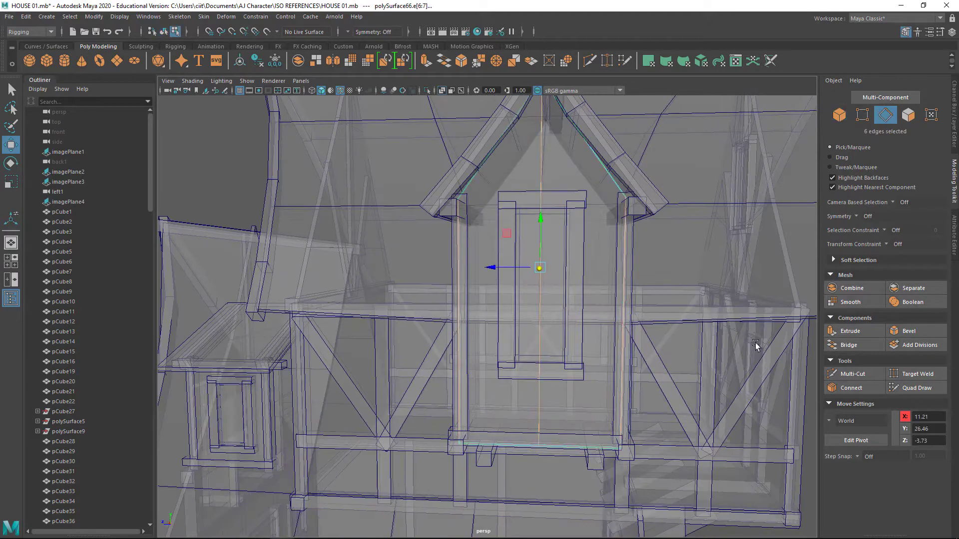
pyautogui.click(10, 145)
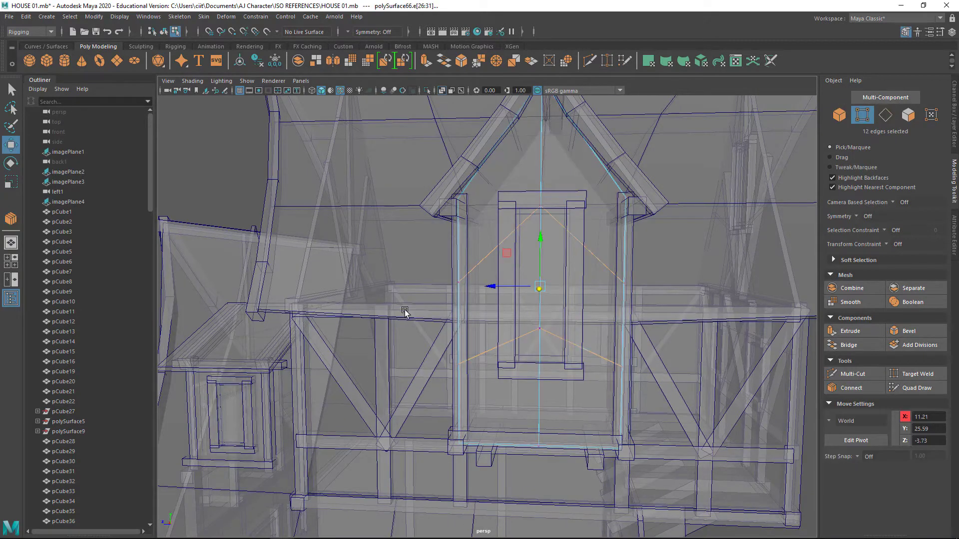
pyautogui.moveTo(555, 303); pyautogui.dragTo(545, 200)
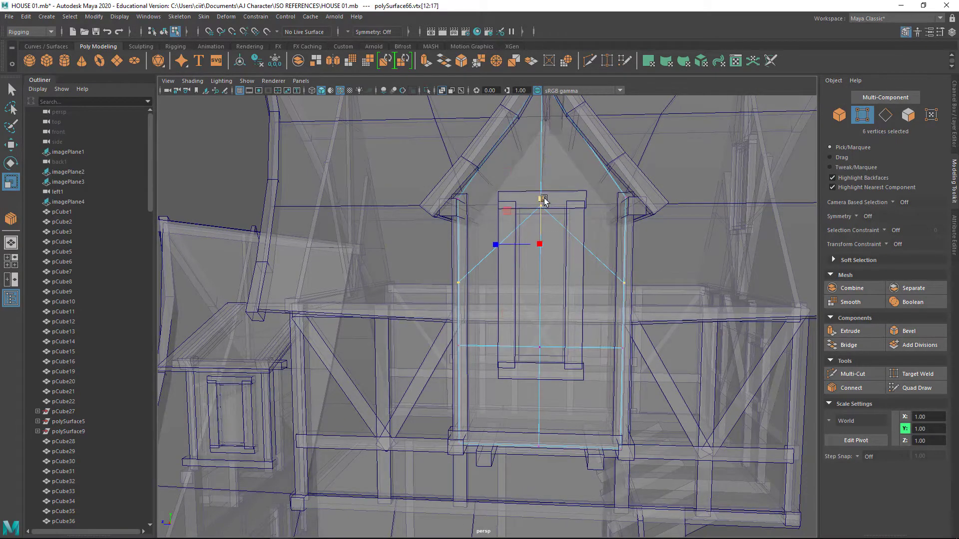
pyautogui.press('space')
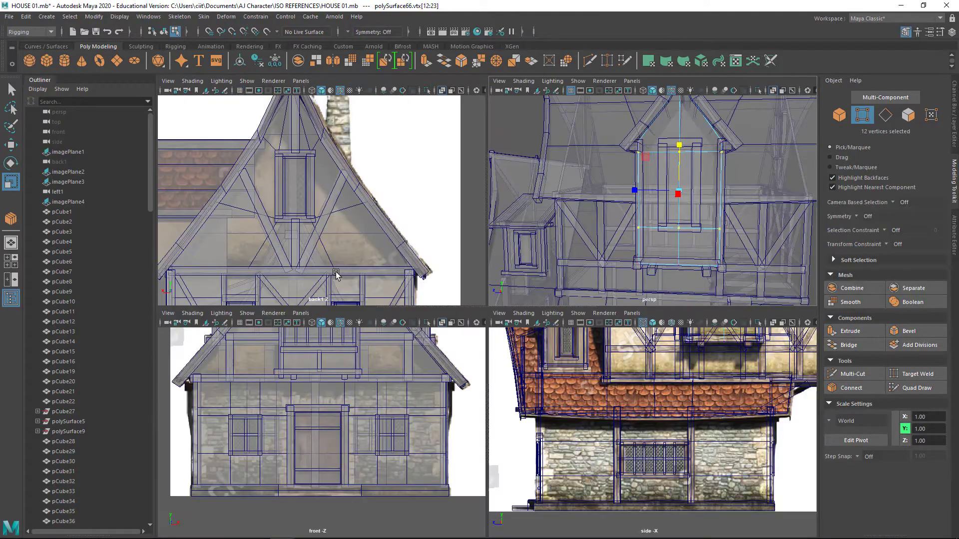
pyautogui.press('space')
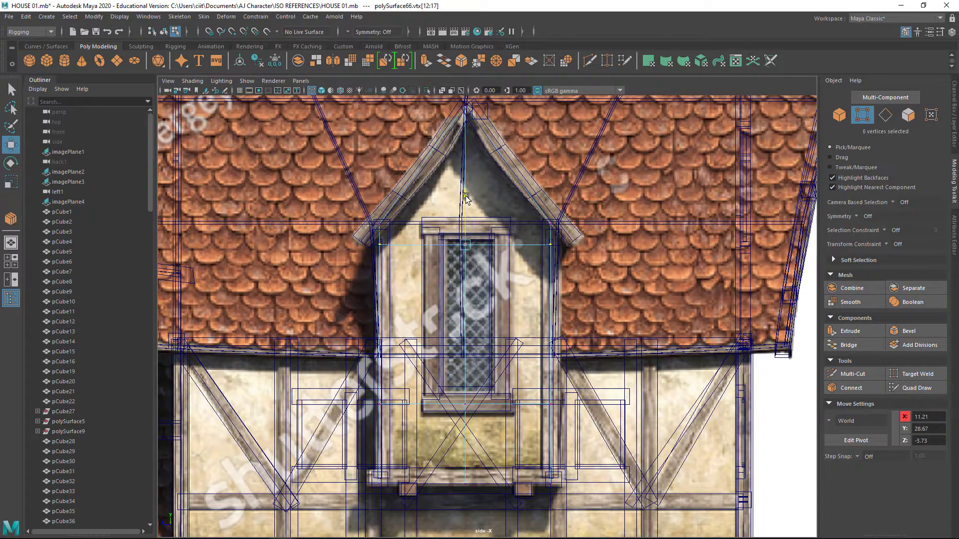
# - Add two edges beside the dormer window and move them along Z without edge sliding
pyautogui.press('F10')
pyautogui.scroll(-1, 435, 215)
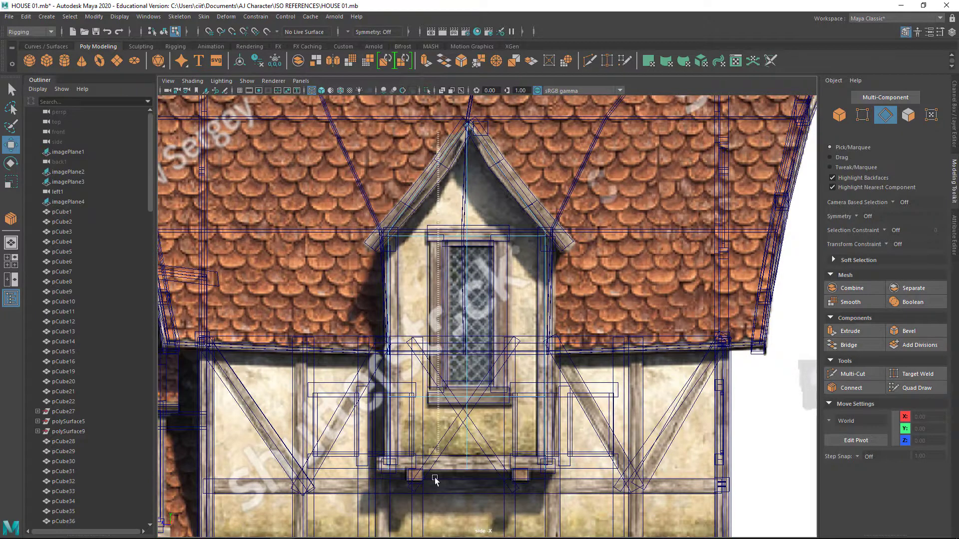
pyautogui.keyDown('shift'); pyautogui.moveTo(435, 480); pyautogui.dragTo(549, 270, button='right'); pyautogui.keyUp('shift')
pyautogui.press('w')
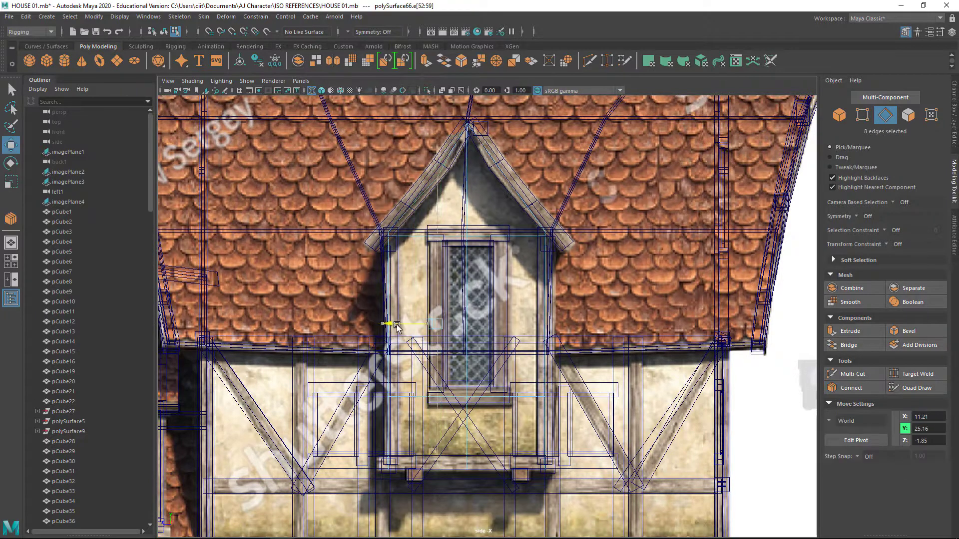
pyautogui.click(397, 328)
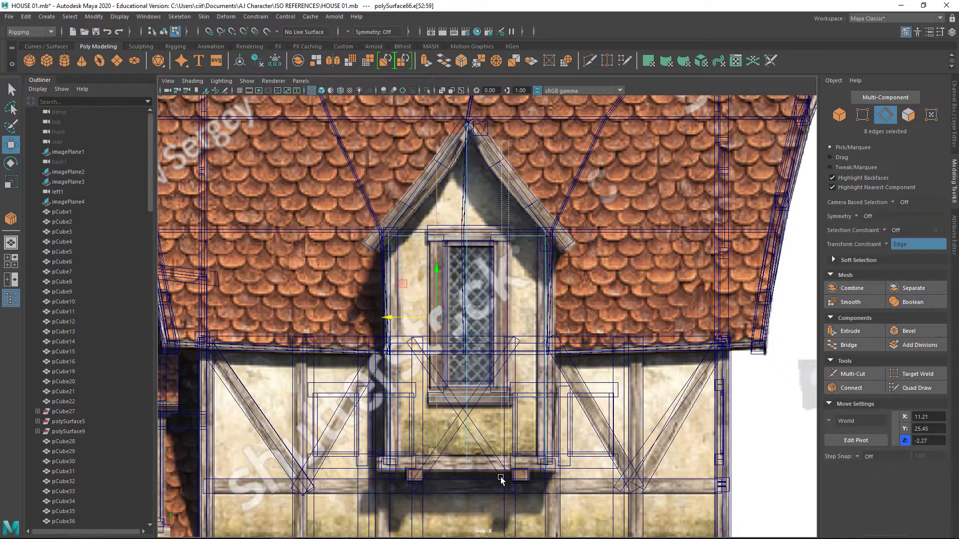
pyautogui.hotkey('ctrl', 'z')
pyautogui.click(887, 244)
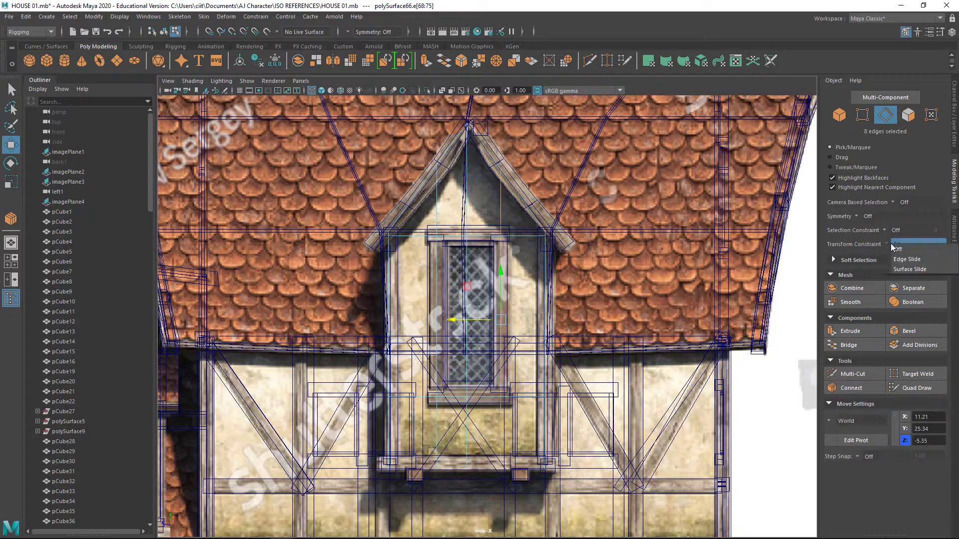
# - Bridge the edges under the dormer window and save the scene
pyautogui.press('F11')
pyautogui.click(480, 269)
pyautogui.press('space')
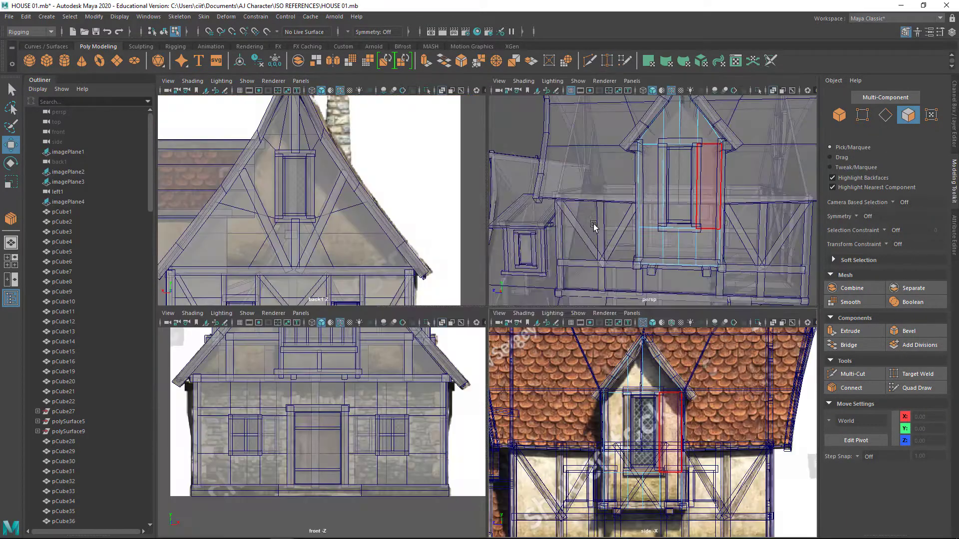
pyautogui.press('space')
pyautogui.click(886, 115)
pyautogui.press('f')
pyautogui.click(849, 345)
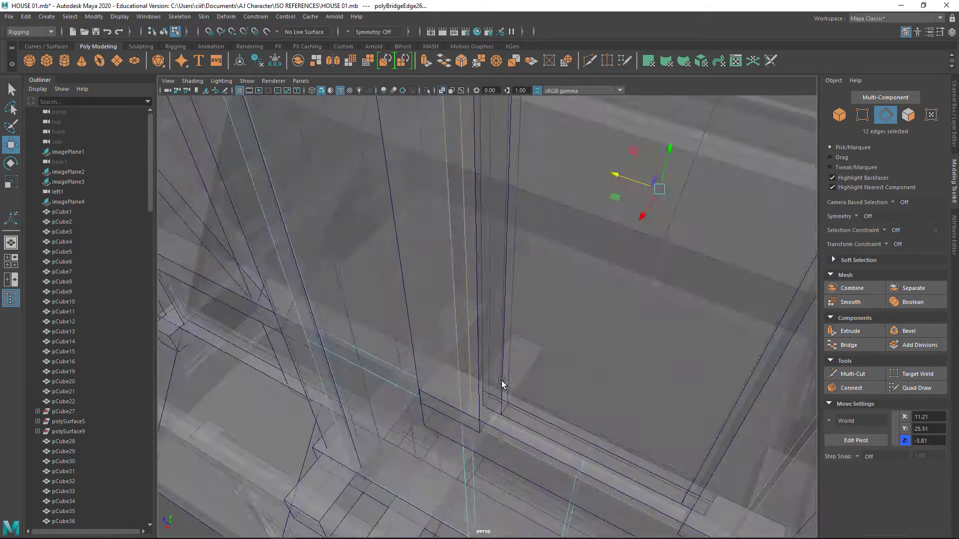
pyautogui.scroll(-5, 500, 300)
pyautogui.click(839, 116)
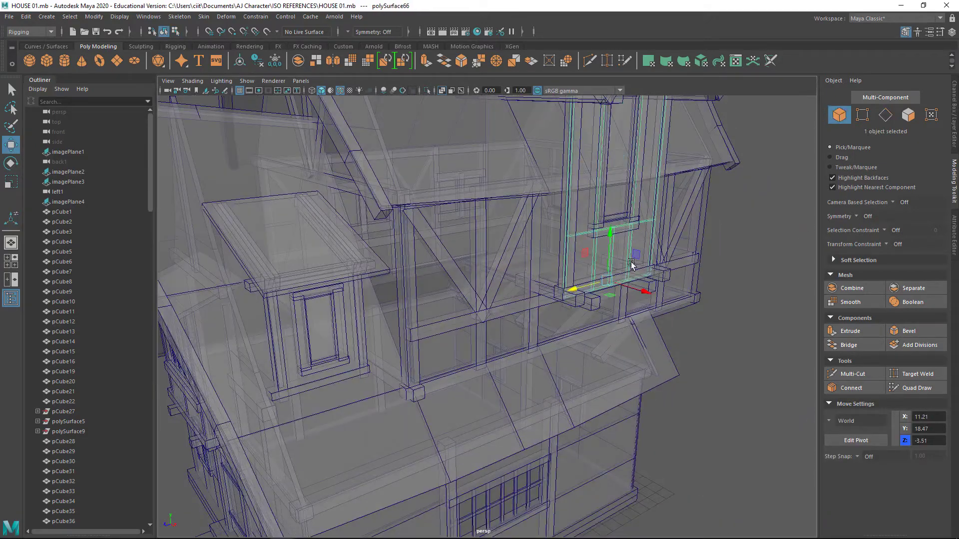
pyautogui.hotkey('ctrl', 's')
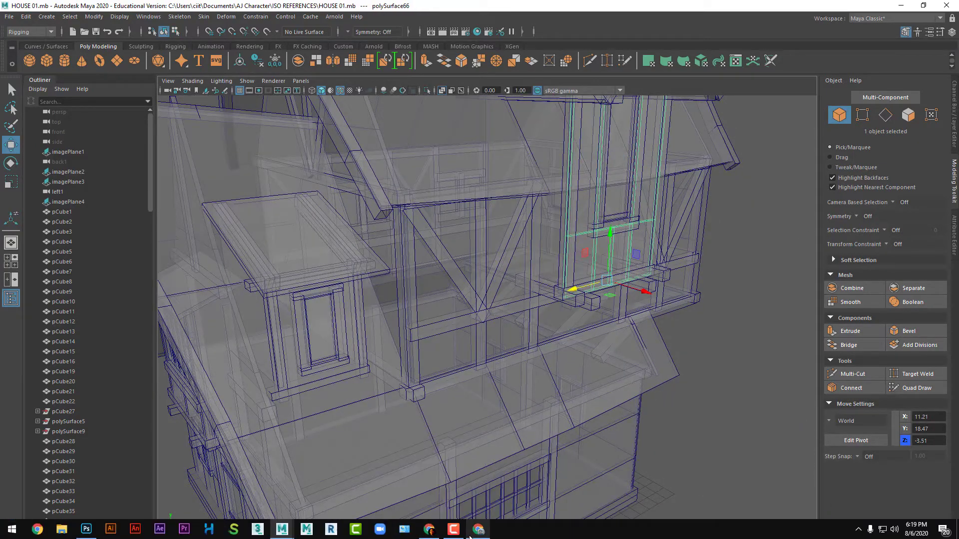
# - Connect a new edge loop on the lower window frame and scale it toward the sides
pyautogui.moveTo(474, 450)
pyautogui.keyDown('alt'); pyautogui.mouseDown()
pyautogui.moveTo(503, 456)
pyautogui.moveTo(398, 336)
pyautogui.mouseUp(); pyautogui.keyUp('alt')
pyautogui.scroll(5, 317, 312)
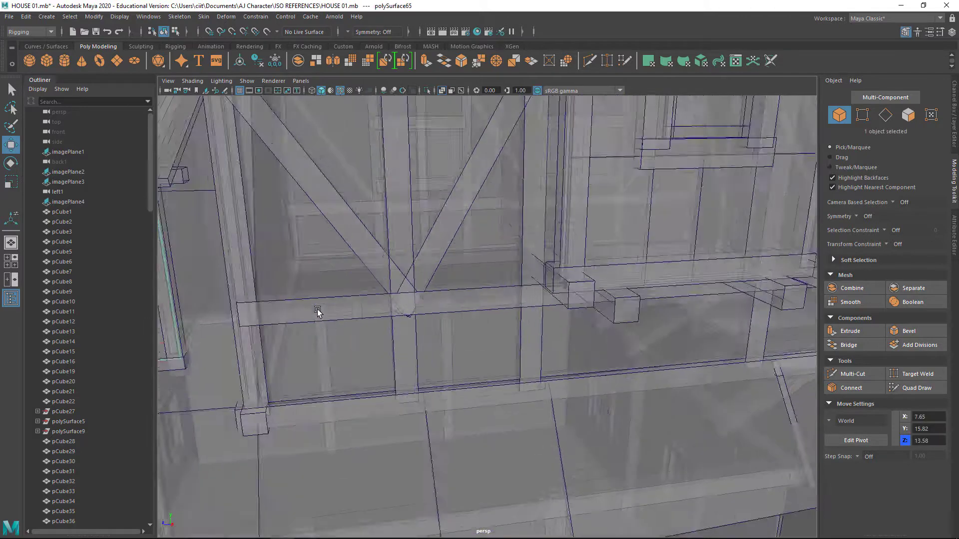
pyautogui.keyDown('alt'); pyautogui.moveTo(317, 313); pyautogui.dragTo(280, 394); pyautogui.keyUp('alt')
pyautogui.click(885, 115)
pyautogui.click(380, 164)
pyautogui.keyDown('shift'); pyautogui.click(395, 462); pyautogui.keyUp('shift')
pyautogui.click(852, 387)
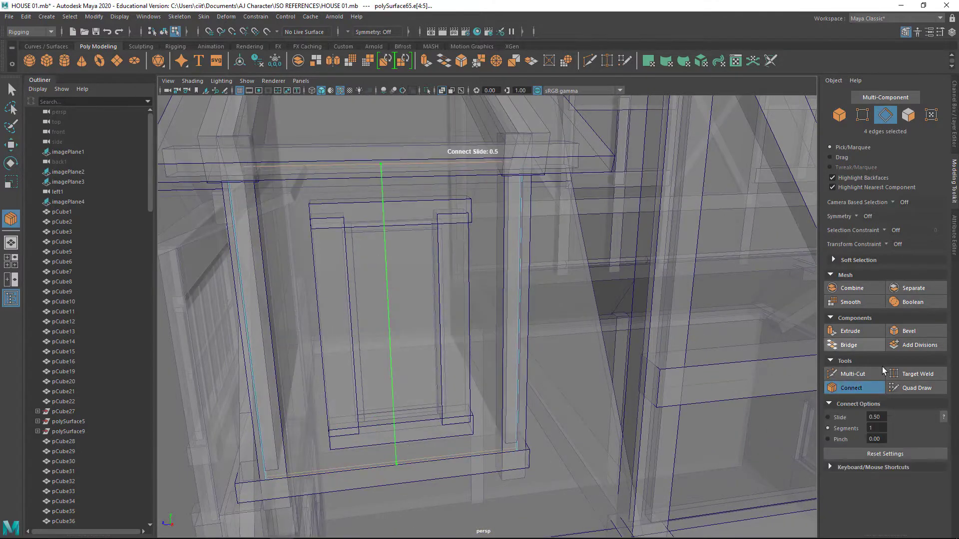
pyautogui.press('w')
pyautogui.press('F9')
pyautogui.press('r')
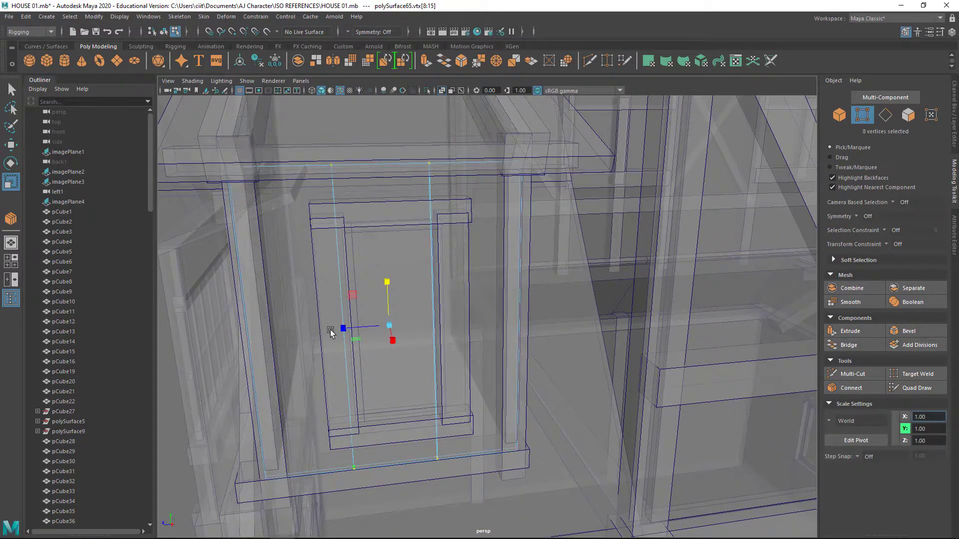
pyautogui.moveTo(334, 331)
pyautogui.mouseDown()
pyautogui.moveTo(428, 368)
pyautogui.moveTo(300, 279)
pyautogui.mouseUp()
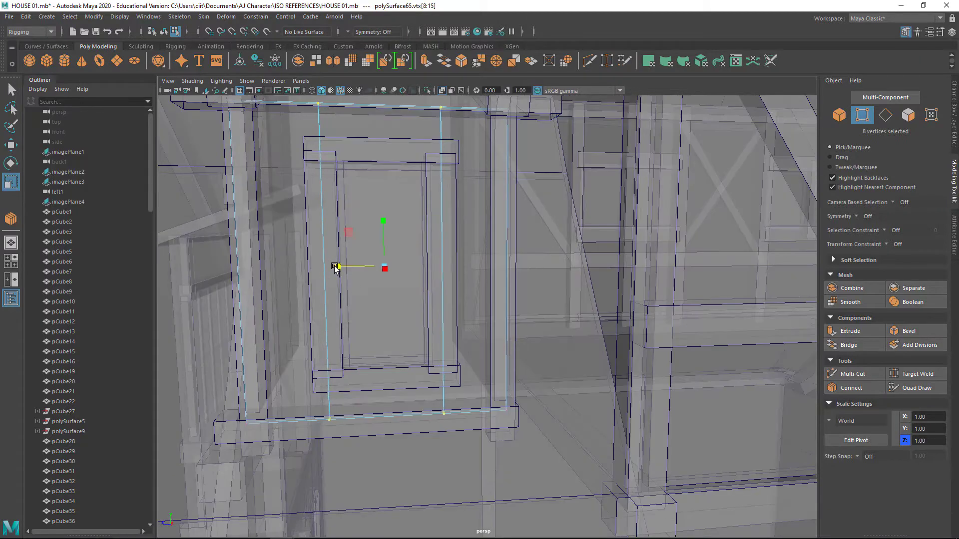
# - Select the frame's horizontal loops, turn off X-ray, and select the gable window piece
pyautogui.press('F10')
pyautogui.doubleClick(279, 214)
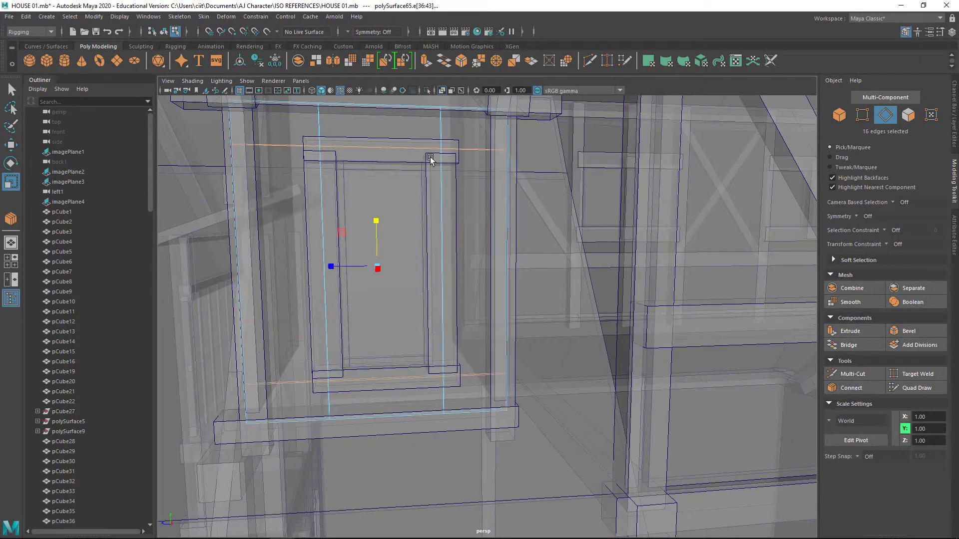
pyautogui.click(413, 193)
pyautogui.moveTo(413, 192)
pyautogui.keyDown('alt'); pyautogui.mouseDown()
pyautogui.moveTo(392, 372)
pyautogui.moveTo(542, 281)
pyautogui.moveTo(494, 278)
pyautogui.moveTo(528, 335)
pyautogui.mouseUp(); pyautogui.keyUp('alt')
pyautogui.scroll(-5, 391, 373)
pyautogui.press('w')
pyautogui.press('F8')
pyautogui.hotkey('alt', 'x')
pyautogui.scroll(-5, 543, 281)
pyautogui.click(529, 334)
pyautogui.press('space')
pyautogui.press('space')
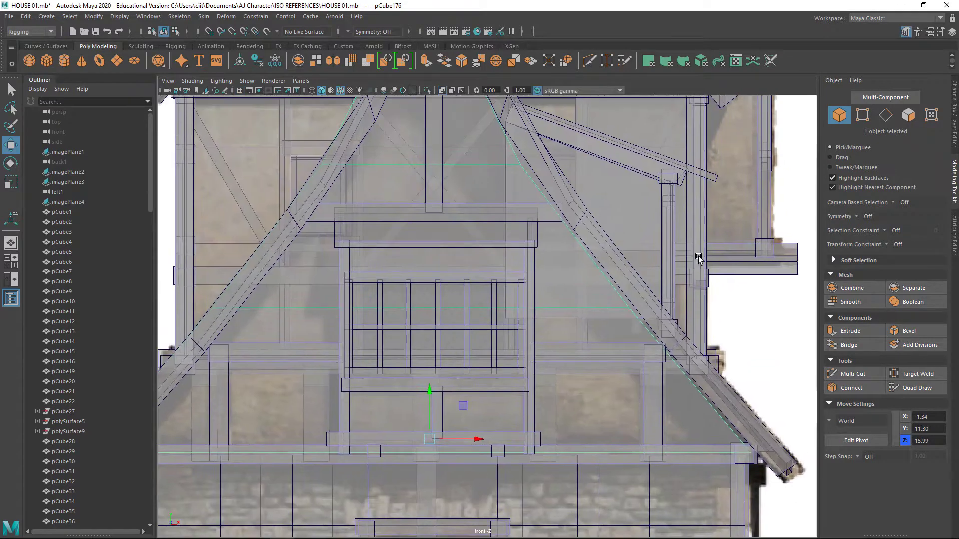
# - Connect new edges across the gable wall loop, lower them to the window top, and select the barred window face
pyautogui.click(885, 114)
pyautogui.doubleClick(582, 309)
pyautogui.click(851, 388)
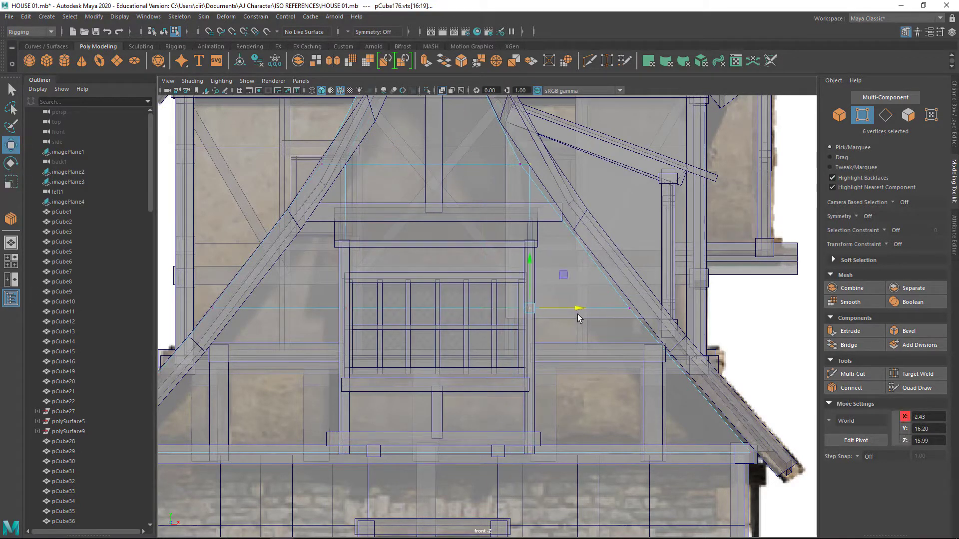
pyautogui.click(885, 114)
pyautogui.moveTo(431, 159); pyautogui.dragTo(433, 187)
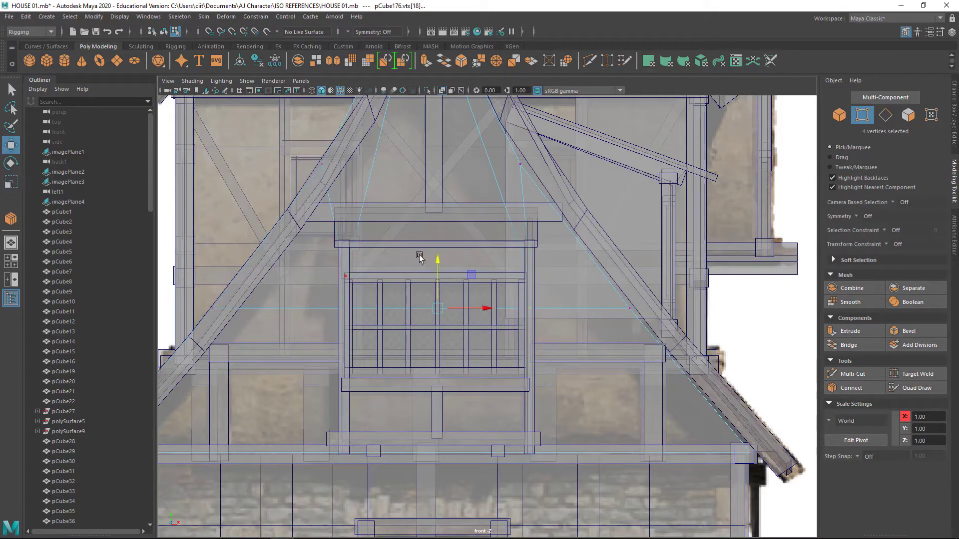
pyautogui.press('F11')
pyautogui.click(463, 326)
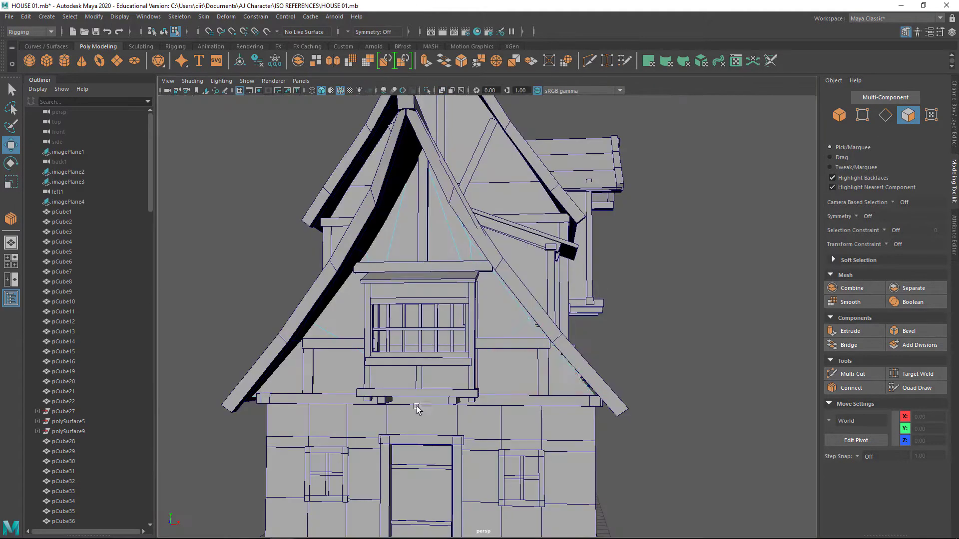
# - Select the window frame's open edges and bridge the first pair into a face
pyautogui.press('f')
pyautogui.scroll(-5, 576, 489)
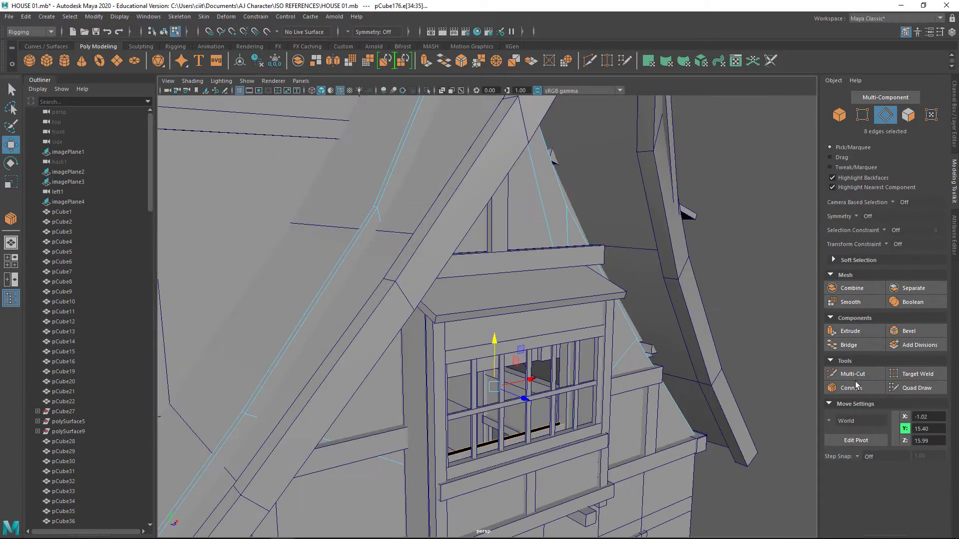
pyautogui.rightClick(230, 434)
pyautogui.scroll(8, 510, 427)
pyautogui.scroll(5, 540, 459)
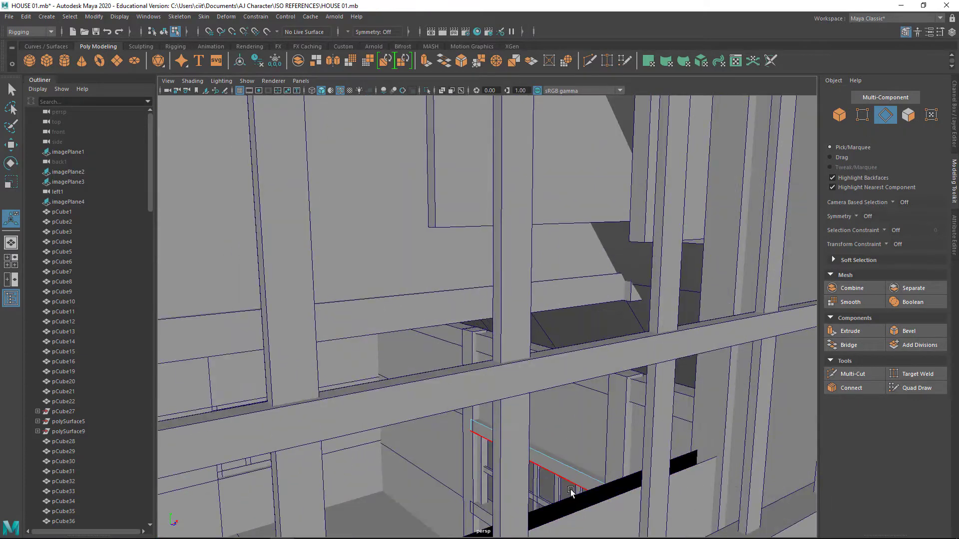
pyautogui.scroll(-5, 638, 341)
pyautogui.scroll(2, 550, 349)
pyautogui.click(839, 115)
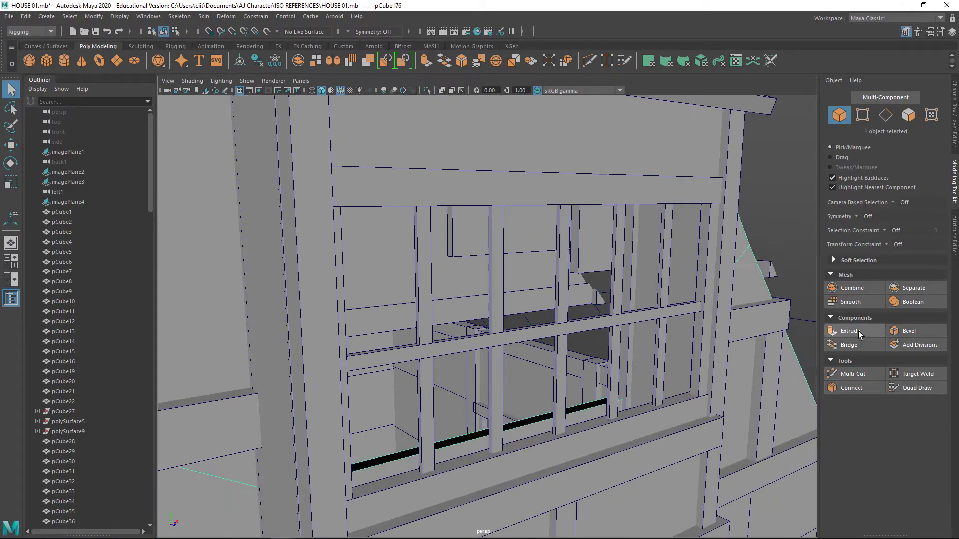
pyautogui.click(857, 343)
# - Bridge the remaining sill and side gaps of the gable window frame
pyautogui.press('w')
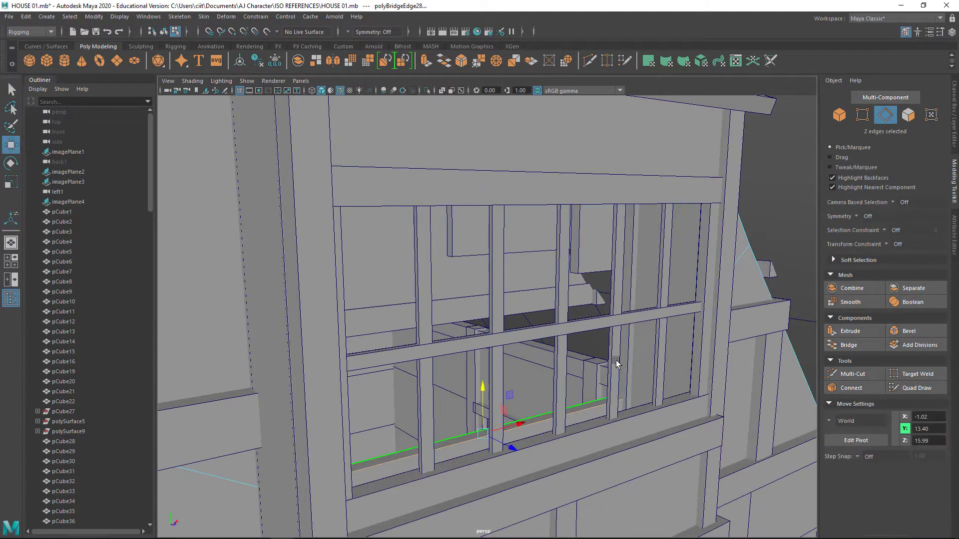
pyautogui.hotkey('alt', 'x')
pyautogui.click(849, 345)
pyautogui.scroll(3, 467, 285)
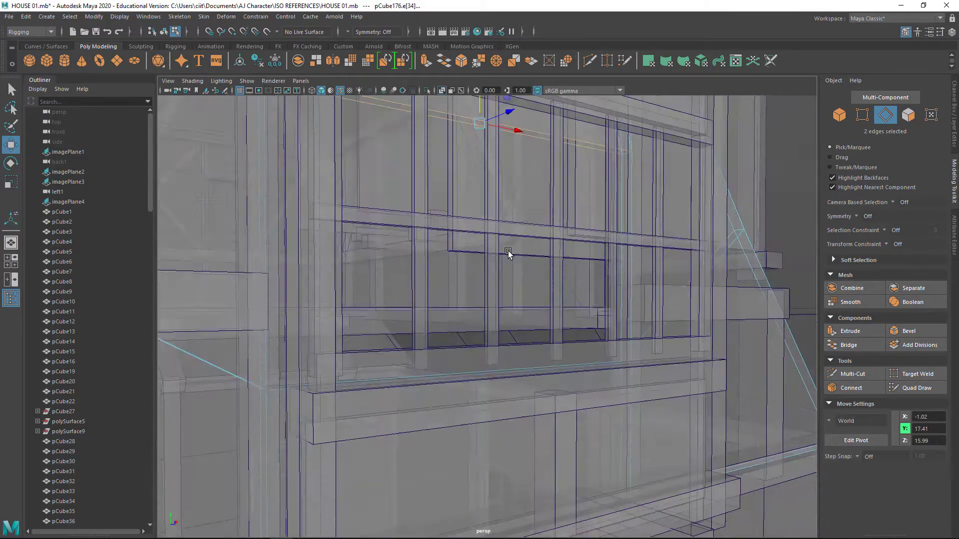
pyautogui.scroll(2, 507, 253)
pyautogui.keyDown('alt'); pyautogui.moveTo(429, 303); pyautogui.dragTo(386, 309); pyautogui.keyUp('alt')
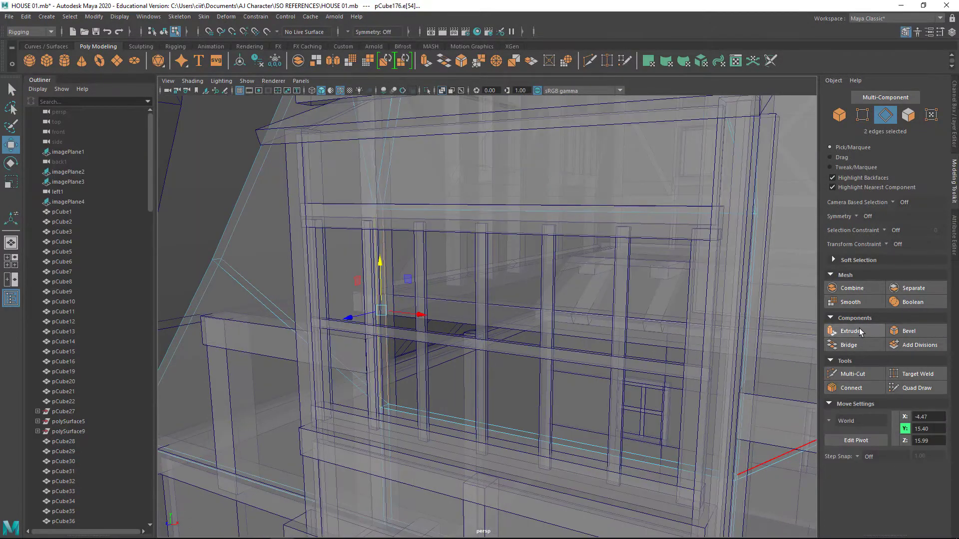
pyautogui.click(849, 345)
pyautogui.scroll(-10, 499, 225)
pyautogui.scroll(-5, 500, 225)
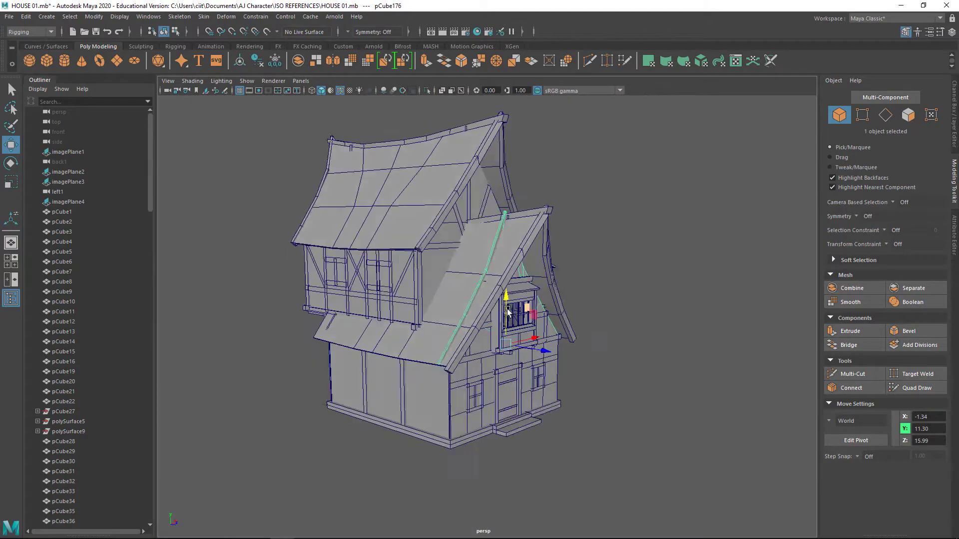
pyautogui.keyDown('alt'); pyautogui.moveTo(490, 225); pyautogui.dragTo(519, 228); pyautogui.keyUp('alt')
# - Select the front gable trim's peak and left roof-edge vertices and move them to match the slope
pyautogui.press('F10')
pyautogui.scroll(3, 519, 230)
pyautogui.click(500, 213)
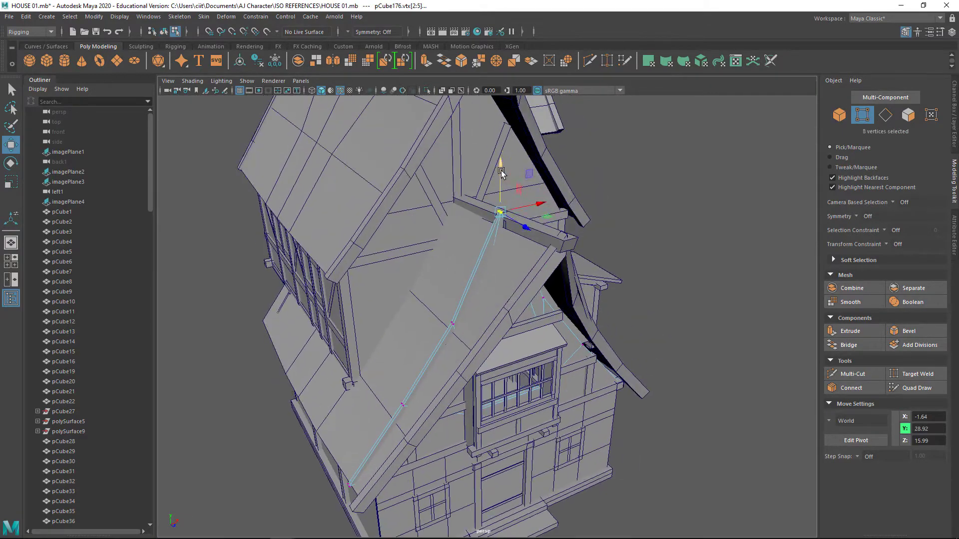
pyautogui.keyDown('alt'); pyautogui.moveTo(538, 278); pyautogui.dragTo(522, 208); pyautogui.keyUp('alt')
pyautogui.moveTo(487, 177)
pyautogui.keyDown('alt'); pyautogui.mouseDown()
pyautogui.moveTo(501, 235)
pyautogui.moveTo(530, 270)
pyautogui.mouseUp(); pyautogui.keyUp('alt')
pyautogui.click(524, 280)
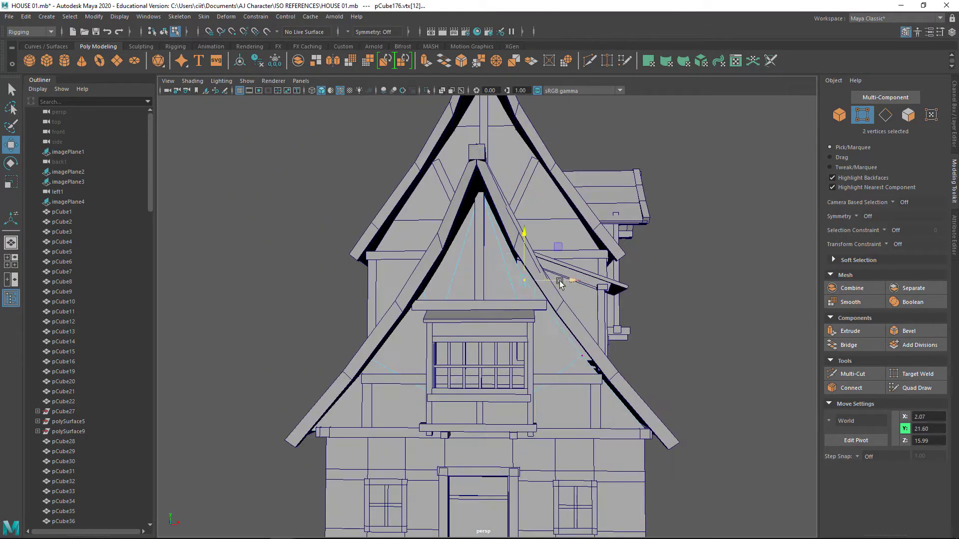
pyautogui.moveTo(575, 404)
pyautogui.keyDown('alt'); pyautogui.mouseDown()
pyautogui.moveTo(471, 261)
pyautogui.moveTo(331, 263)
pyautogui.mouseUp(); pyautogui.keyUp('alt')
pyautogui.moveTo(331, 263)
pyautogui.keyDown('shift'); pyautogui.mouseDown()
pyautogui.moveTo(278, 299)
pyautogui.moveTo(459, 335)
pyautogui.mouseUp(); pyautogui.keyUp('shift')
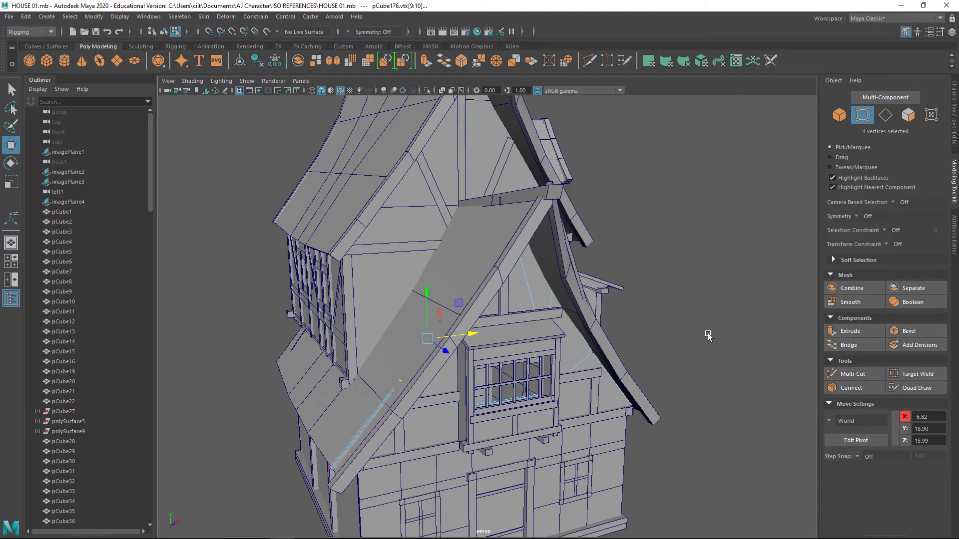
# - Return to object mode and orbit past the dormer to the upper timber-framed wall
pyautogui.keyDown('alt'); pyautogui.moveTo(669, 305); pyautogui.dragTo(669, 220); pyautogui.keyUp('alt')
pyautogui.press('F8')
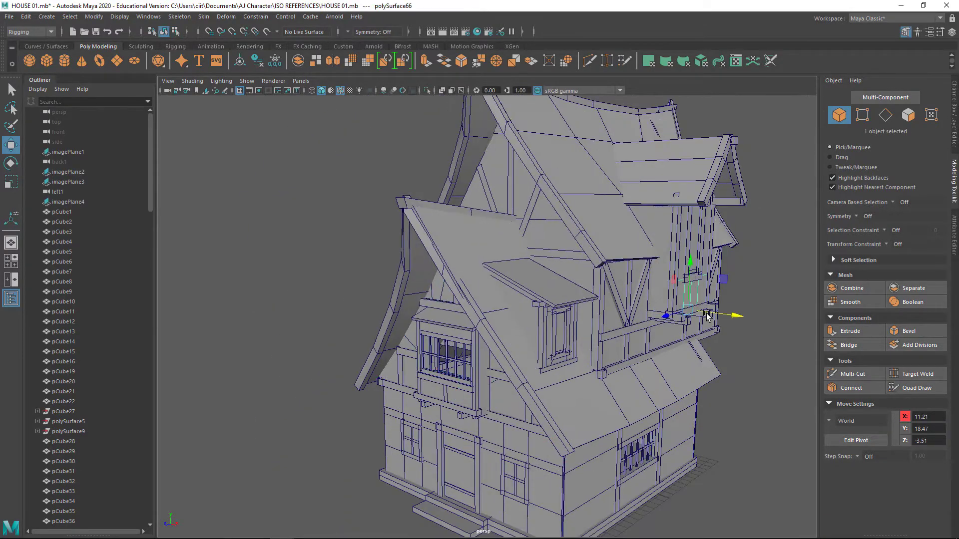
pyautogui.scroll(5, 706, 314)
pyautogui.keyDown('alt'); pyautogui.moveTo(706, 313); pyautogui.dragTo(521, 343); pyautogui.keyUp('alt')
pyautogui.scroll(-5, 550, 440)
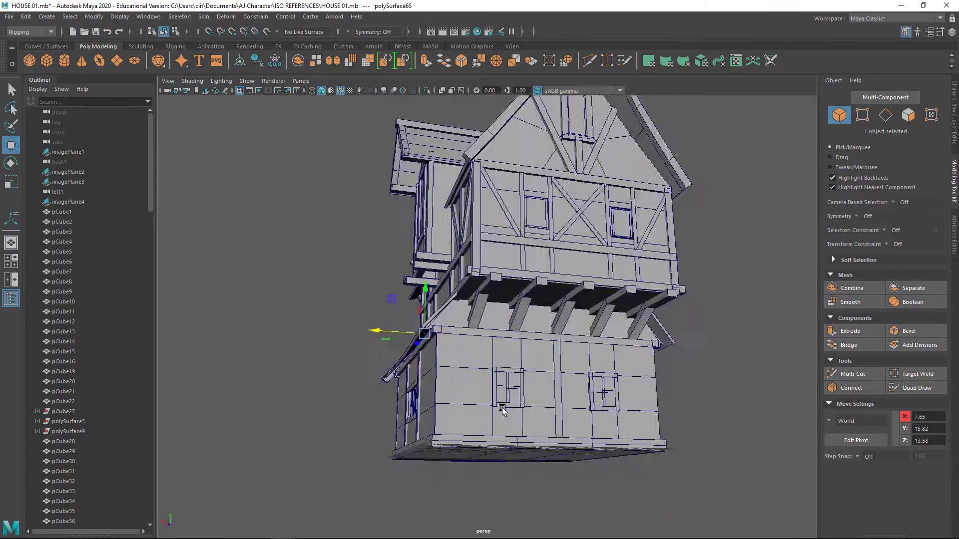
pyautogui.moveTo(549, 440)
pyautogui.keyDown('alt'); pyautogui.mouseDown()
pyautogui.moveTo(508, 327)
pyautogui.moveTo(531, 306)
pyautogui.moveTo(250, 171)
pyautogui.mouseUp(); pyautogui.keyUp('alt')
pyautogui.scroll(4, 508, 328)
pyautogui.scroll(3, 508, 327)
pyautogui.scroll(-3, 508, 327)
# - Turn on X-ray shading and select the vertical edges across the upper timber wall
pyautogui.hotkey('alt', 'x')
pyautogui.press('F10')
pyautogui.doubleClick(365, 300)
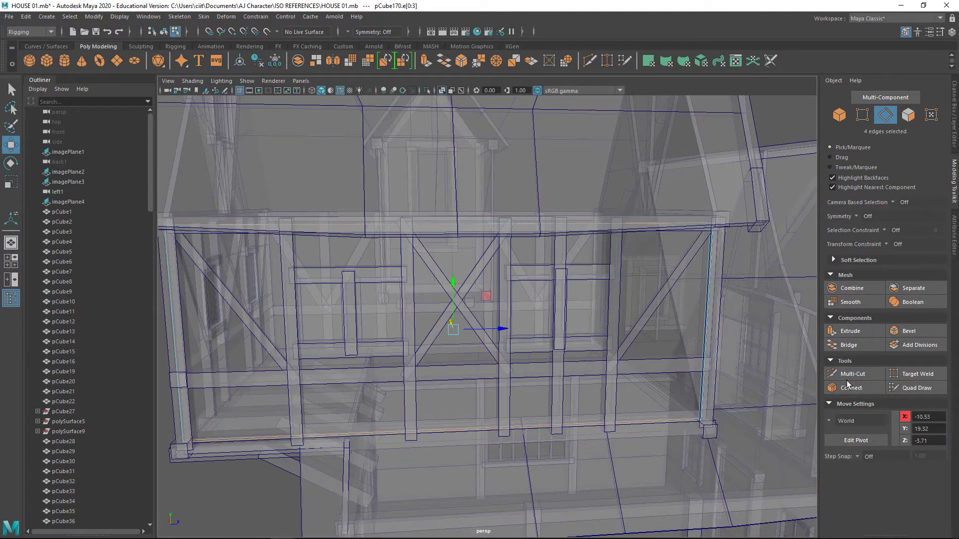
pyautogui.moveTo(364, 300)
pyautogui.keyDown('alt'); pyautogui.mouseDown()
pyautogui.moveTo(456, 336)
pyautogui.moveTo(359, 295)
pyautogui.mouseUp(); pyautogui.keyUp('alt')
pyautogui.keyDown('alt'); pyautogui.moveTo(433, 344); pyautogui.dragTo(798, 129); pyautogui.keyUp('alt')
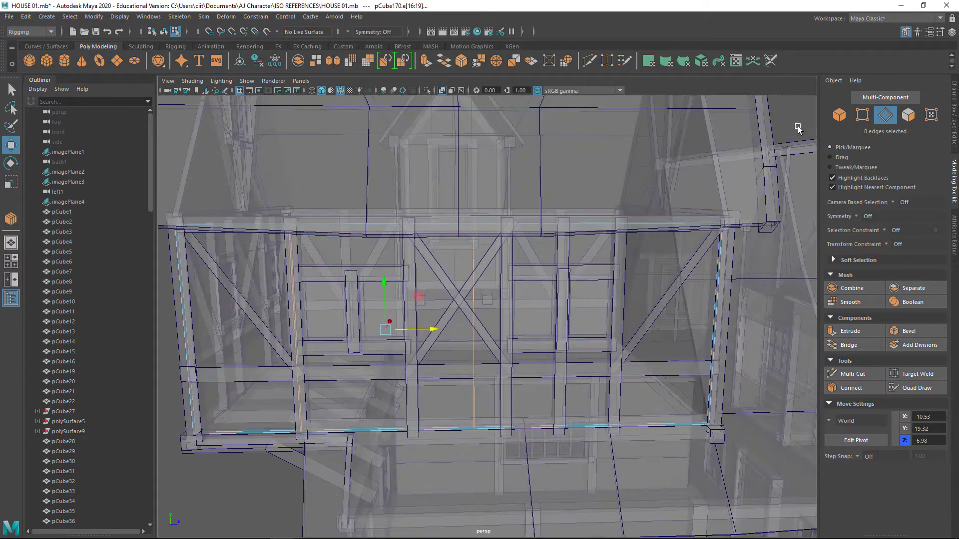
pyautogui.keyDown('alt'); pyautogui.moveTo(455, 328); pyautogui.dragTo(609, 272); pyautogui.keyUp('alt')
pyautogui.press('F10')
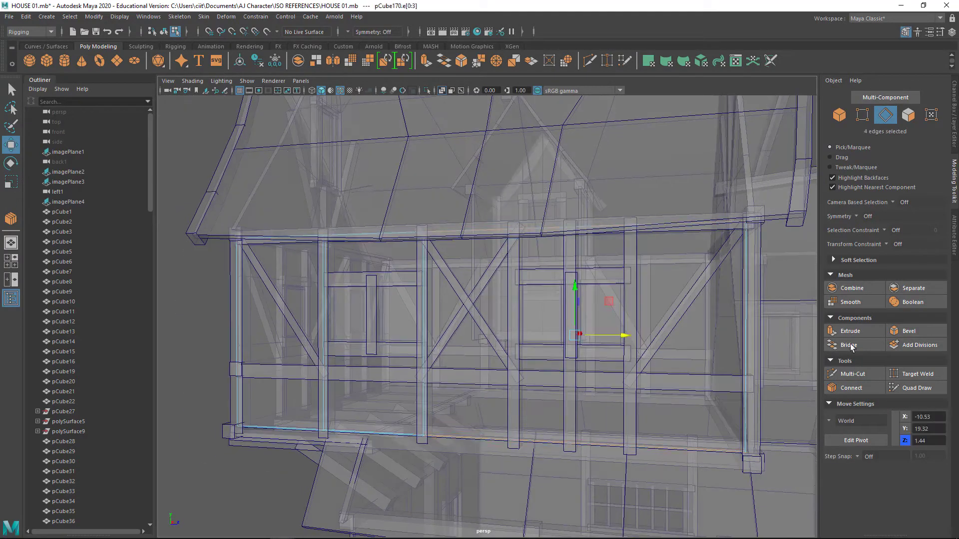
# - Connect the wall edges with two horizontal edge loops and raise the lower loop slightly
pyautogui.click(863, 389)
pyautogui.keyDown('alt'); pyautogui.moveTo(610, 408); pyautogui.dragTo(652, 338); pyautogui.keyUp('alt')
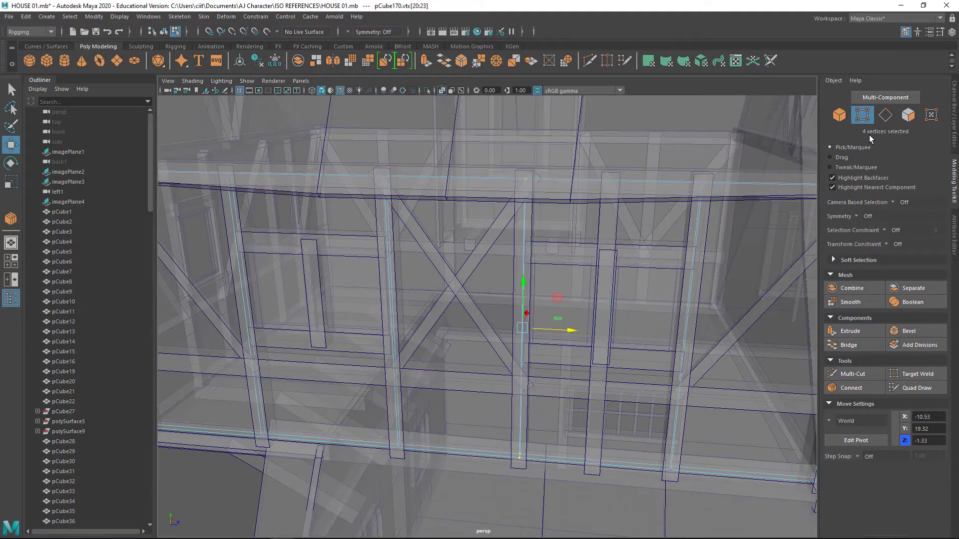
pyautogui.press('F10')
pyautogui.scroll(-5, 487, 315)
pyautogui.click(852, 388)
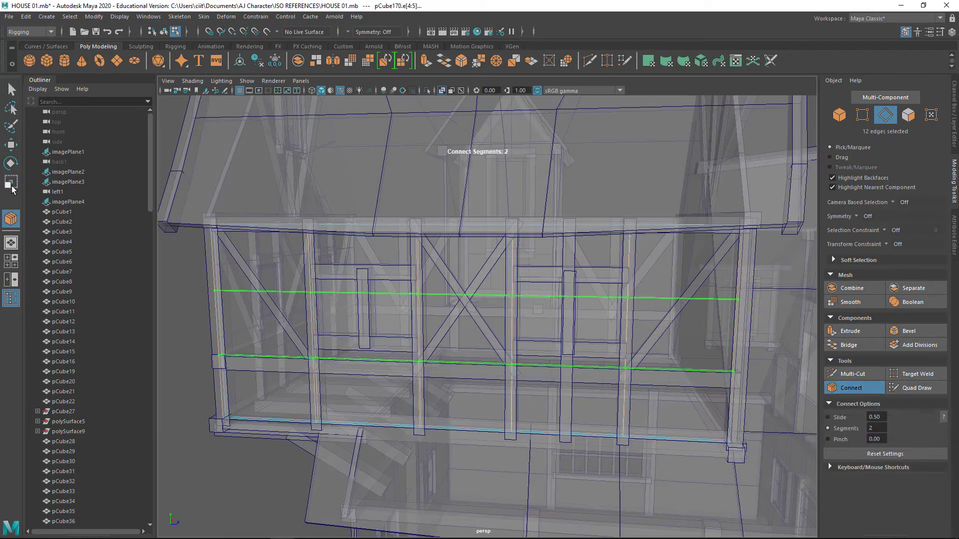
pyautogui.press('w')
pyautogui.scroll(3, 485, 344)
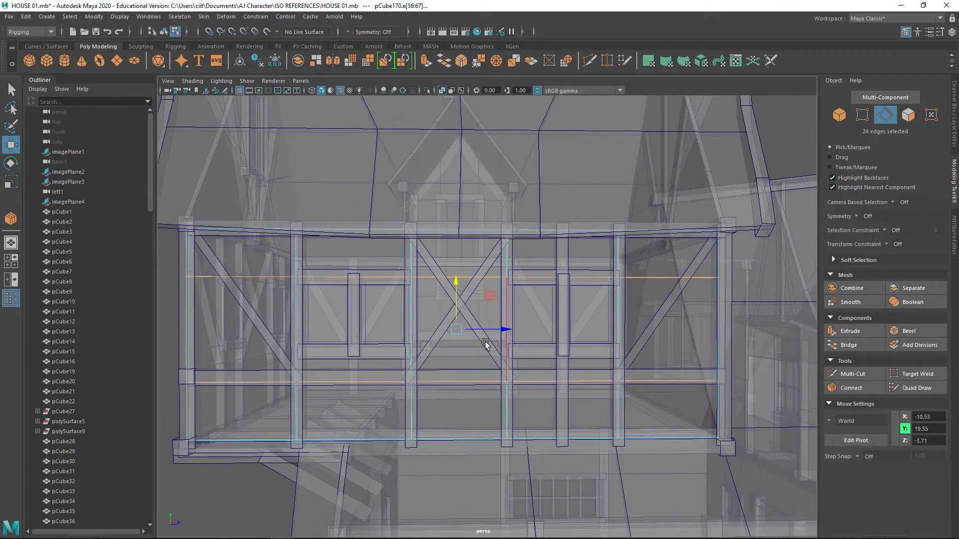
pyautogui.press('r')
pyautogui.press('w')
pyautogui.moveTo(456, 280); pyautogui.dragTo(459, 284)
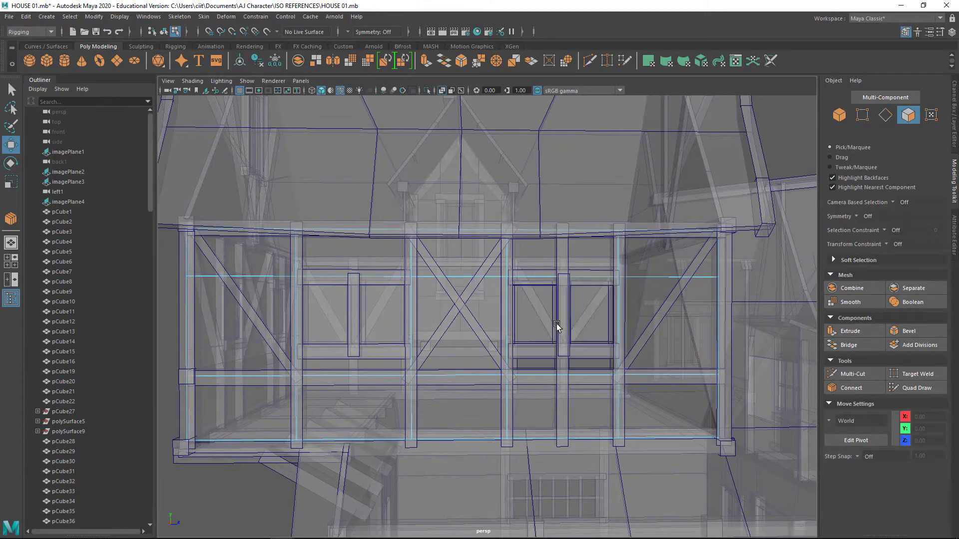
# - Bridge the opposite edges of the first window opening
pyautogui.click(358, 310)
pyautogui.press('F10')
pyautogui.click(546, 347)
pyautogui.keyDown('alt'); pyautogui.moveTo(546, 347); pyautogui.dragTo(587, 324); pyautogui.keyUp('alt')
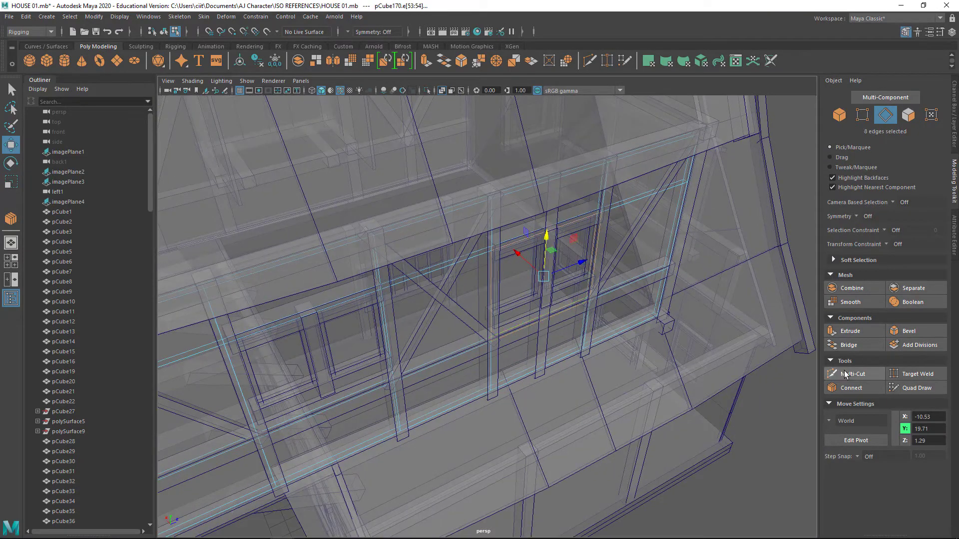
pyautogui.click(849, 345)
pyautogui.scroll(3, 540, 285)
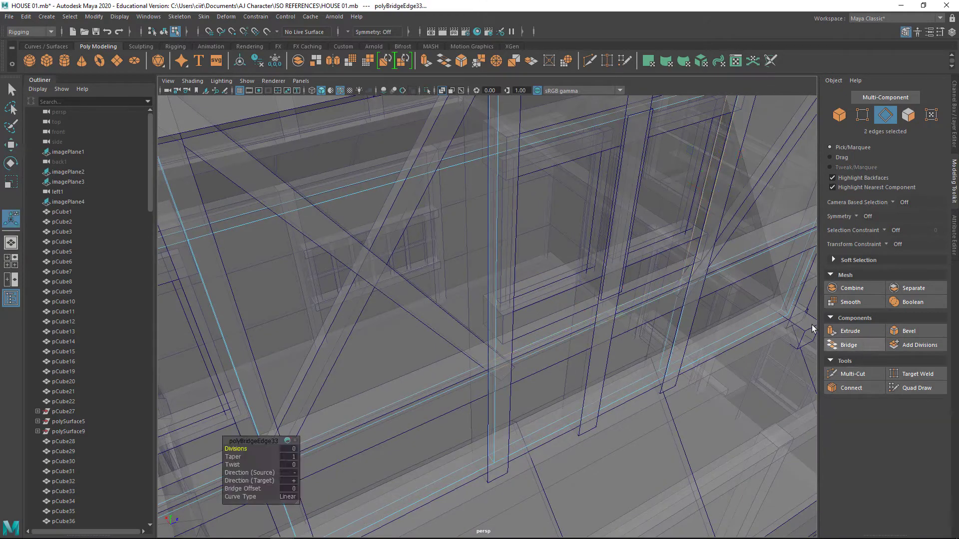
pyautogui.press('w')
# - Select an edge on the next window opening, then return to object mode over the upper storey
pyautogui.keyDown('alt'); pyautogui.moveTo(855, 338); pyautogui.dragTo(607, 137); pyautogui.keyUp('alt')
pyautogui.keyDown('alt'); pyautogui.moveTo(516, 383); pyautogui.dragTo(450, 397); pyautogui.keyUp('alt')
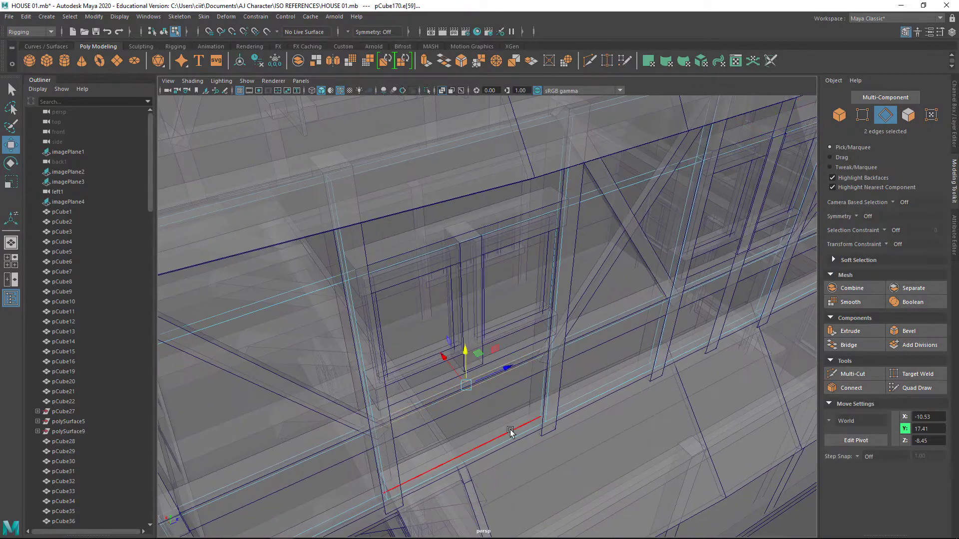
pyautogui.keyDown('shift'); pyautogui.click(616, 291); pyautogui.keyUp('shift')
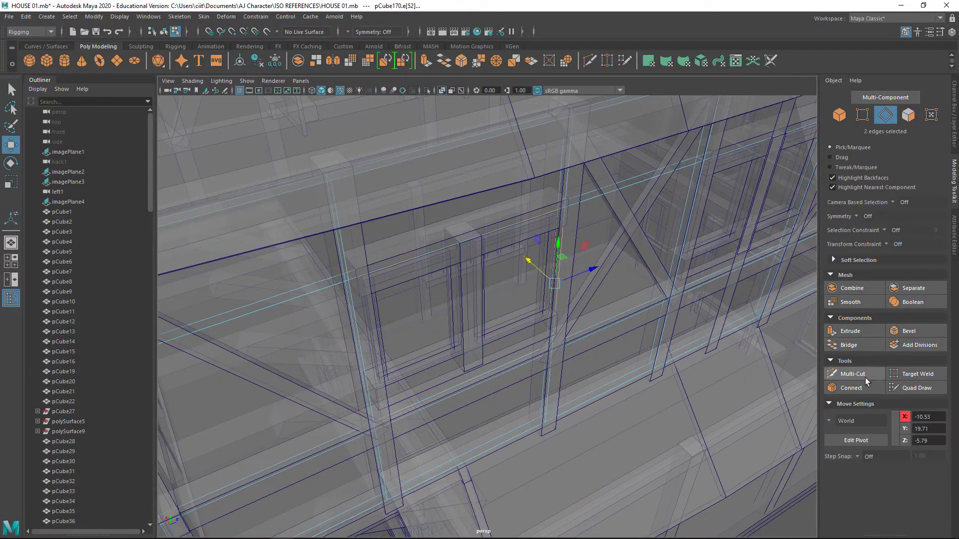
pyautogui.scroll(-3, 560, 319)
pyautogui.press('F8')
pyautogui.keyDown('alt'); pyautogui.moveTo(560, 319); pyautogui.dragTo(588, 325); pyautogui.keyUp('alt')
# - Select a wall timber, clear the selection and turn X-ray shading off
pyautogui.click(556, 298)
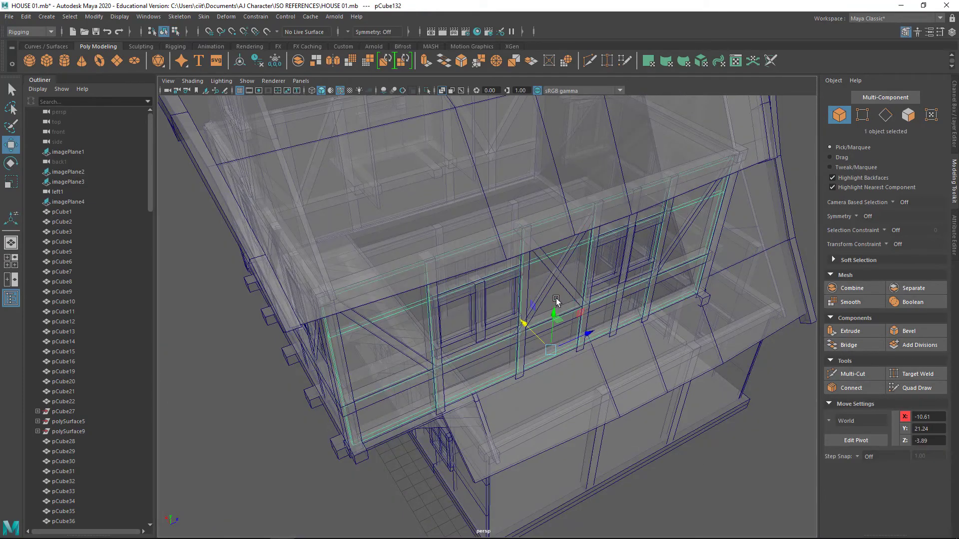
pyautogui.moveTo(556, 298)
pyautogui.keyDown('alt'); pyautogui.mouseDown()
pyautogui.moveTo(591, 316)
pyautogui.moveTo(591, 342)
pyautogui.moveTo(578, 343)
pyautogui.mouseUp(); pyautogui.keyUp('alt')
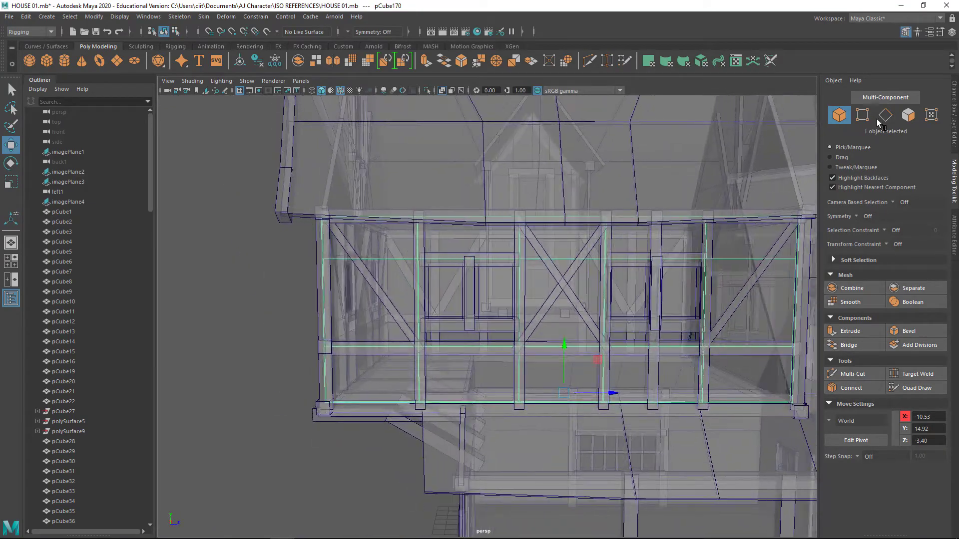
pyautogui.click(364, 320)
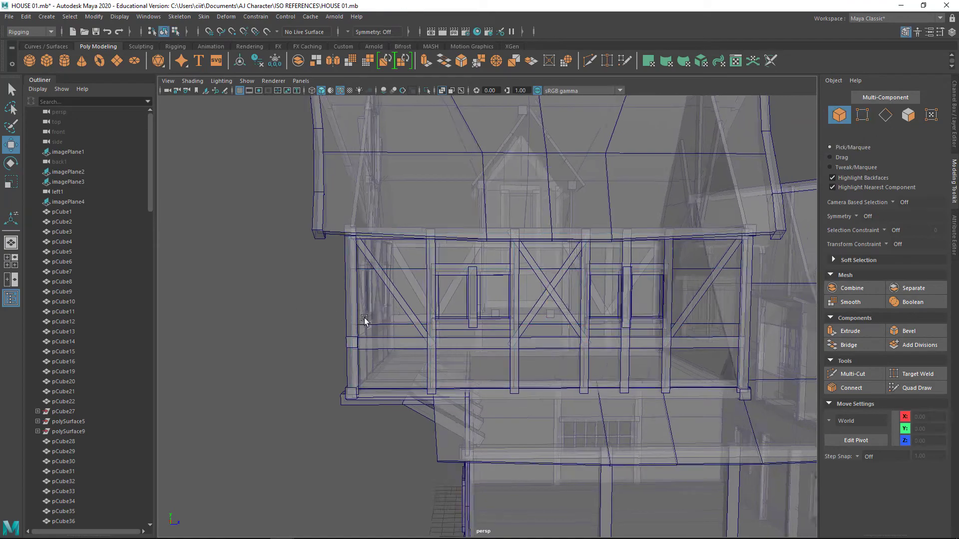
pyautogui.scroll(-5, 365, 320)
pyautogui.hotkey('alt', 'a')
# - Select a vertical timber post on the upper wall and frame the wall face
pyautogui.click(647, 271)
pyautogui.scroll(3, 646, 272)
pyautogui.scroll(3, 628, 263)
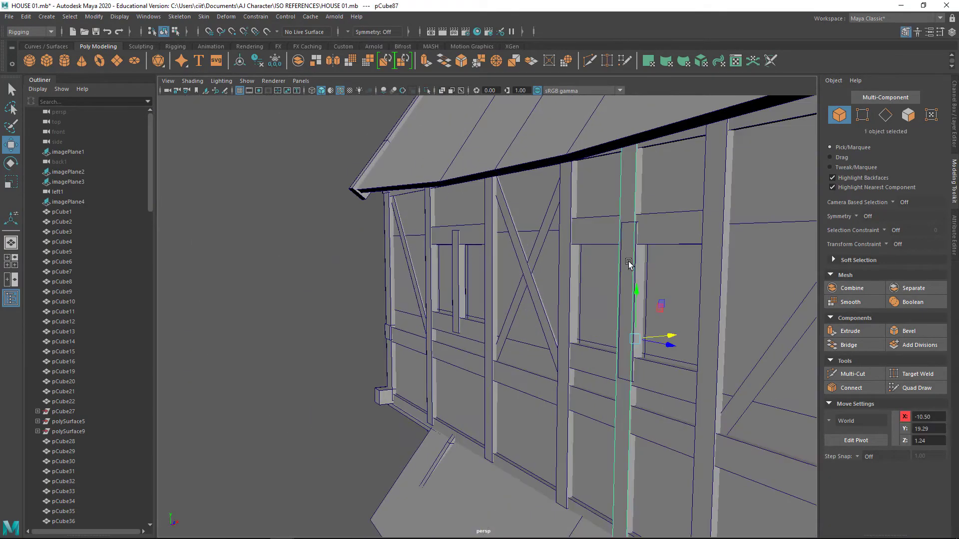
pyautogui.moveTo(642, 267)
pyautogui.keyDown('alt'); pyautogui.mouseDown()
pyautogui.moveTo(574, 353)
pyautogui.moveTo(688, 398)
pyautogui.moveTo(533, 354)
pyautogui.moveTo(380, 340)
pyautogui.mouseUp(); pyautogui.keyUp('alt')
pyautogui.scroll(-5, 688, 398)
pyautogui.scroll(-5, 629, 382)
pyautogui.scroll(-3, 479, 310)
# - Select all house pieces and keep the Move tool's axis orientation on World
pyautogui.moveTo(724, 124); pyautogui.dragTo(267, 495)
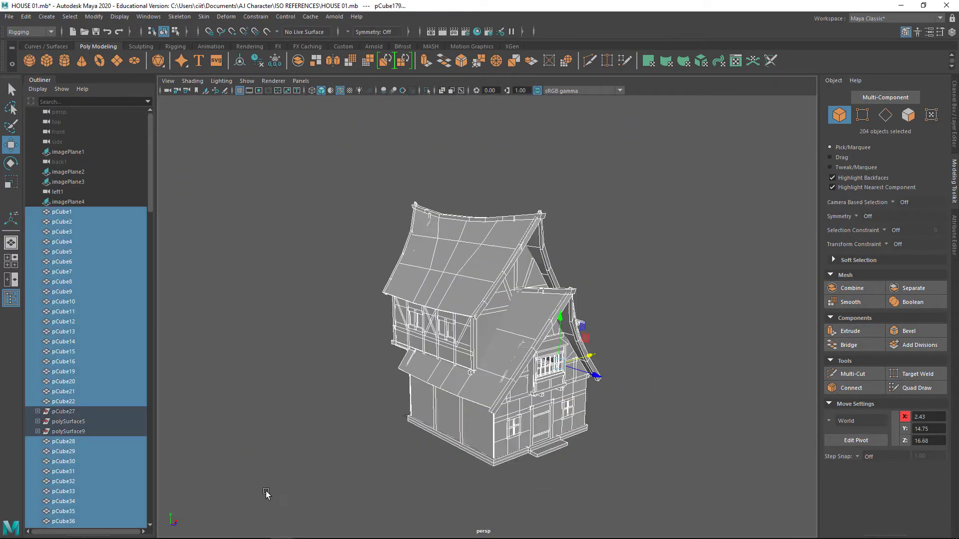
pyautogui.click(941, 32)
pyautogui.click(253, 136)
pyautogui.click(224, 144)
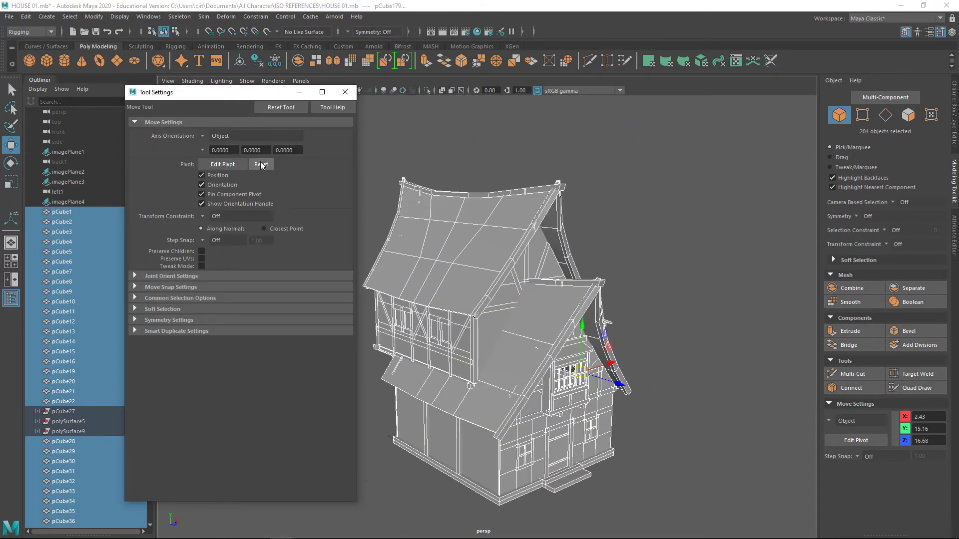
pyautogui.click(220, 153)
pyautogui.click(345, 92)
pyautogui.click(450, 250)
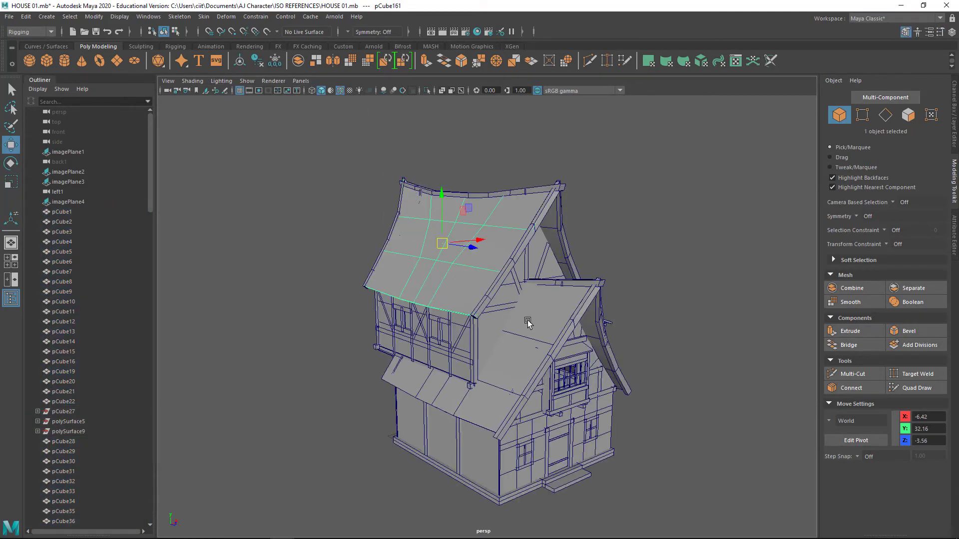